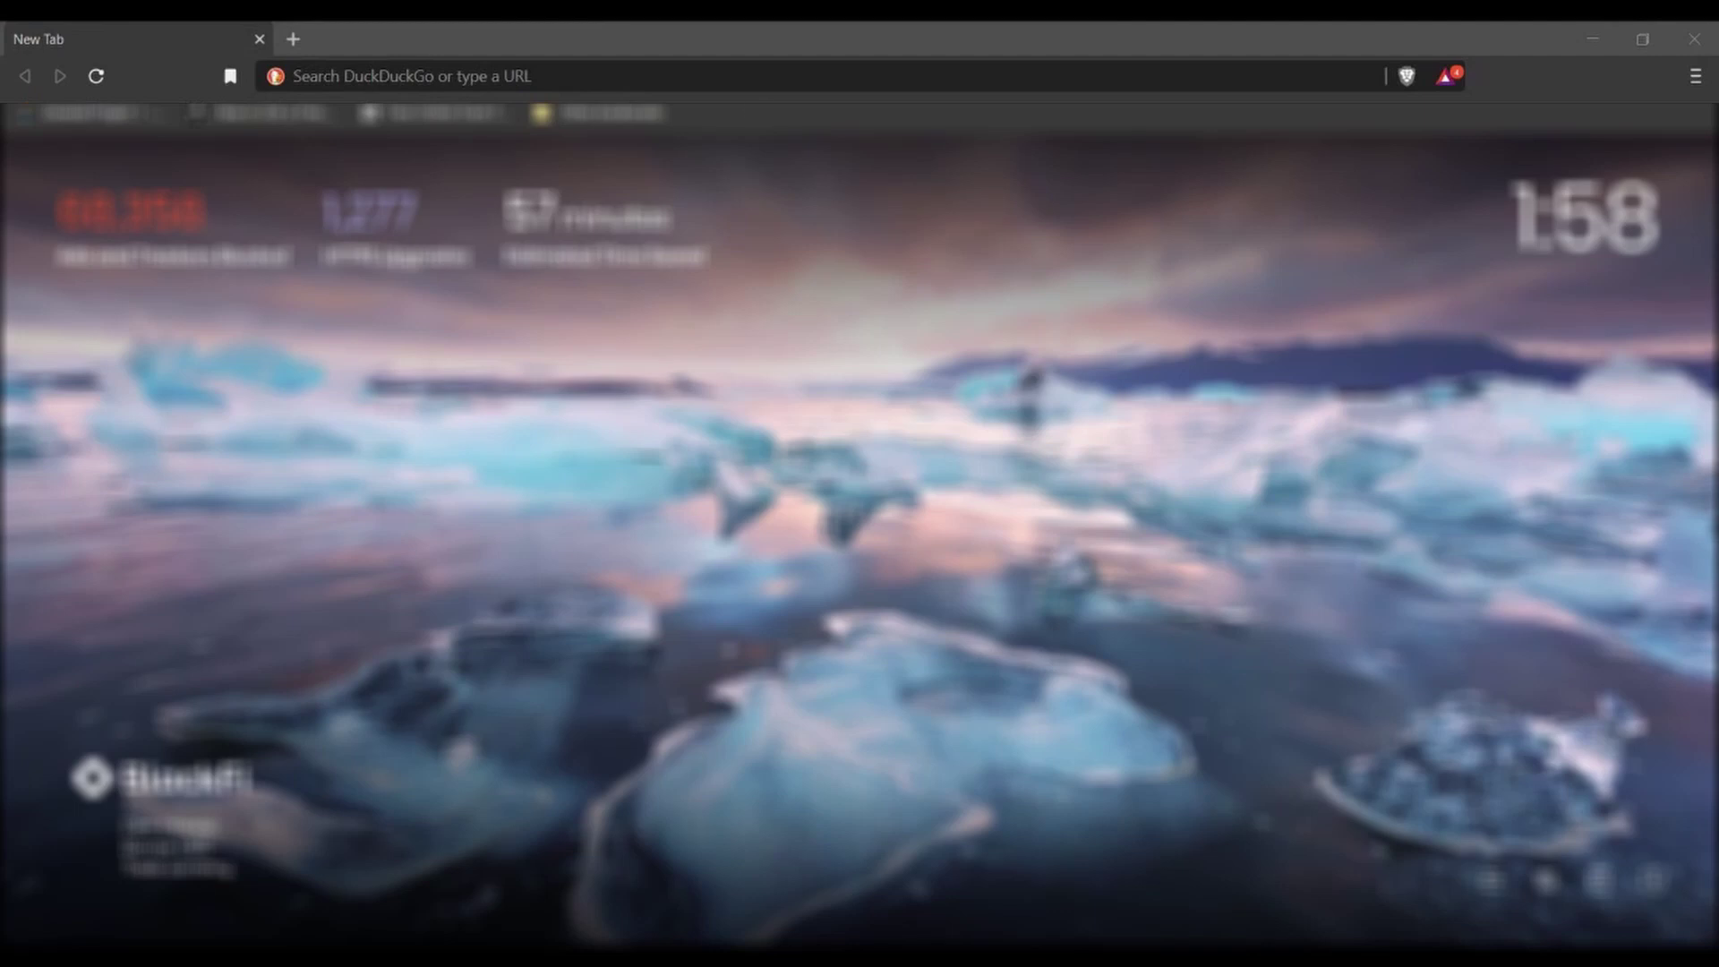
- Load the REX device page at 192.168.2.62 in Brave
click(741, 69)
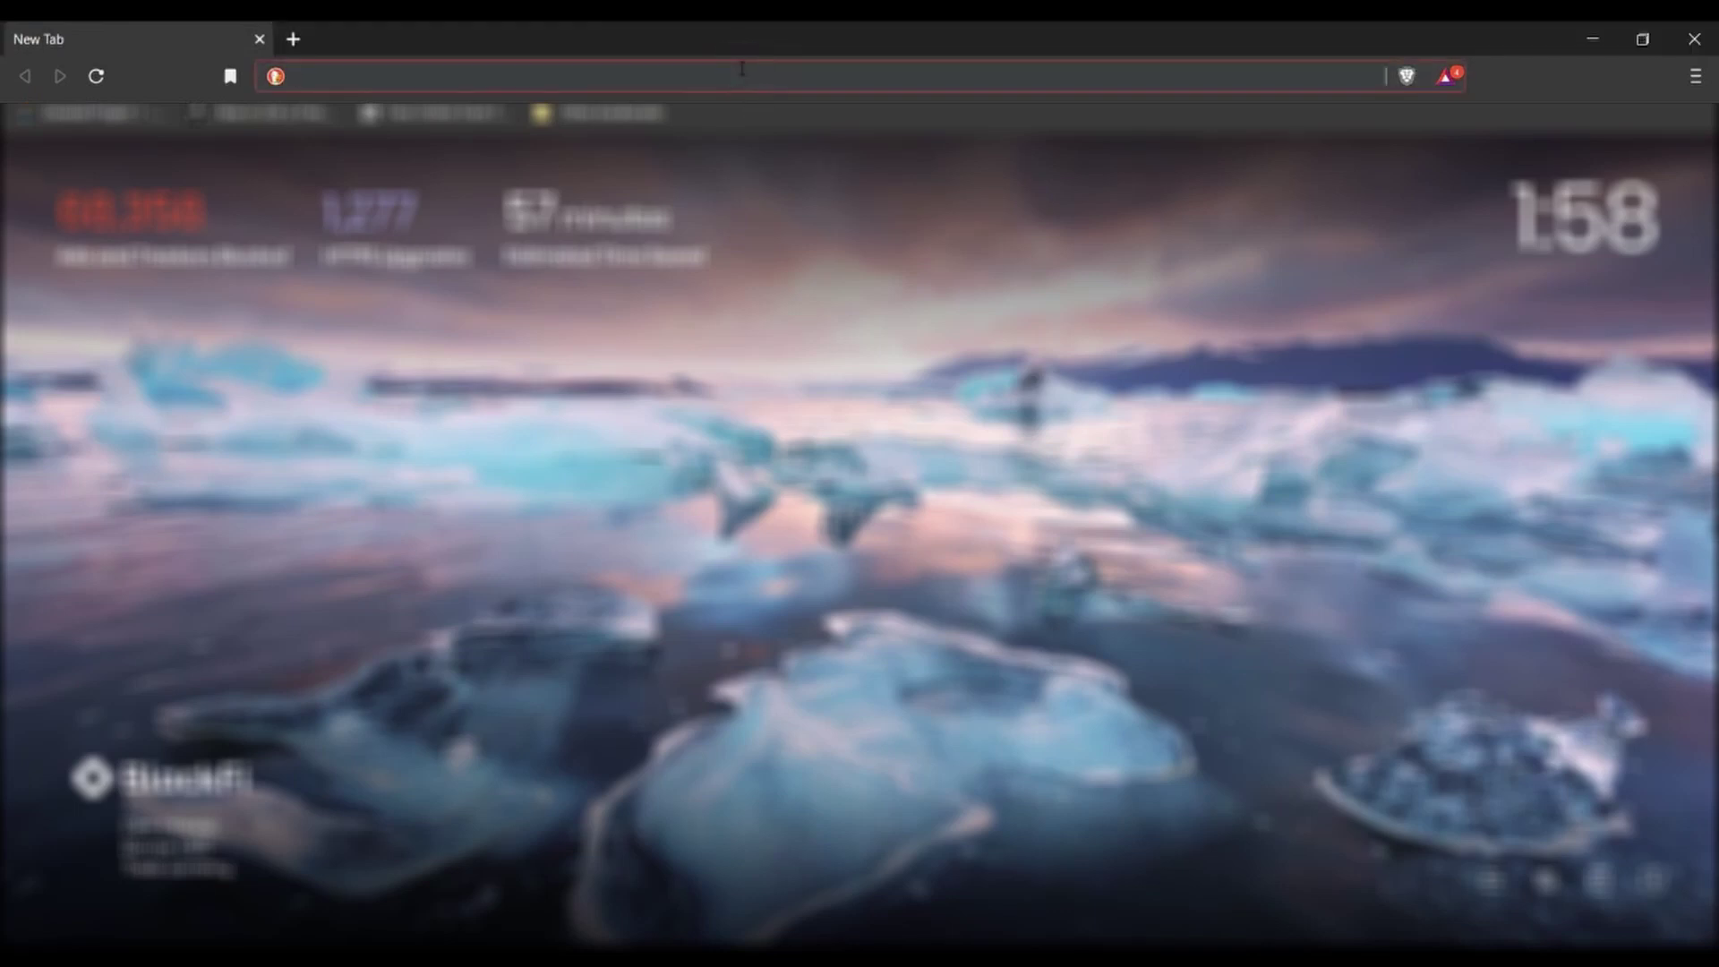
text(192.168.2.6)
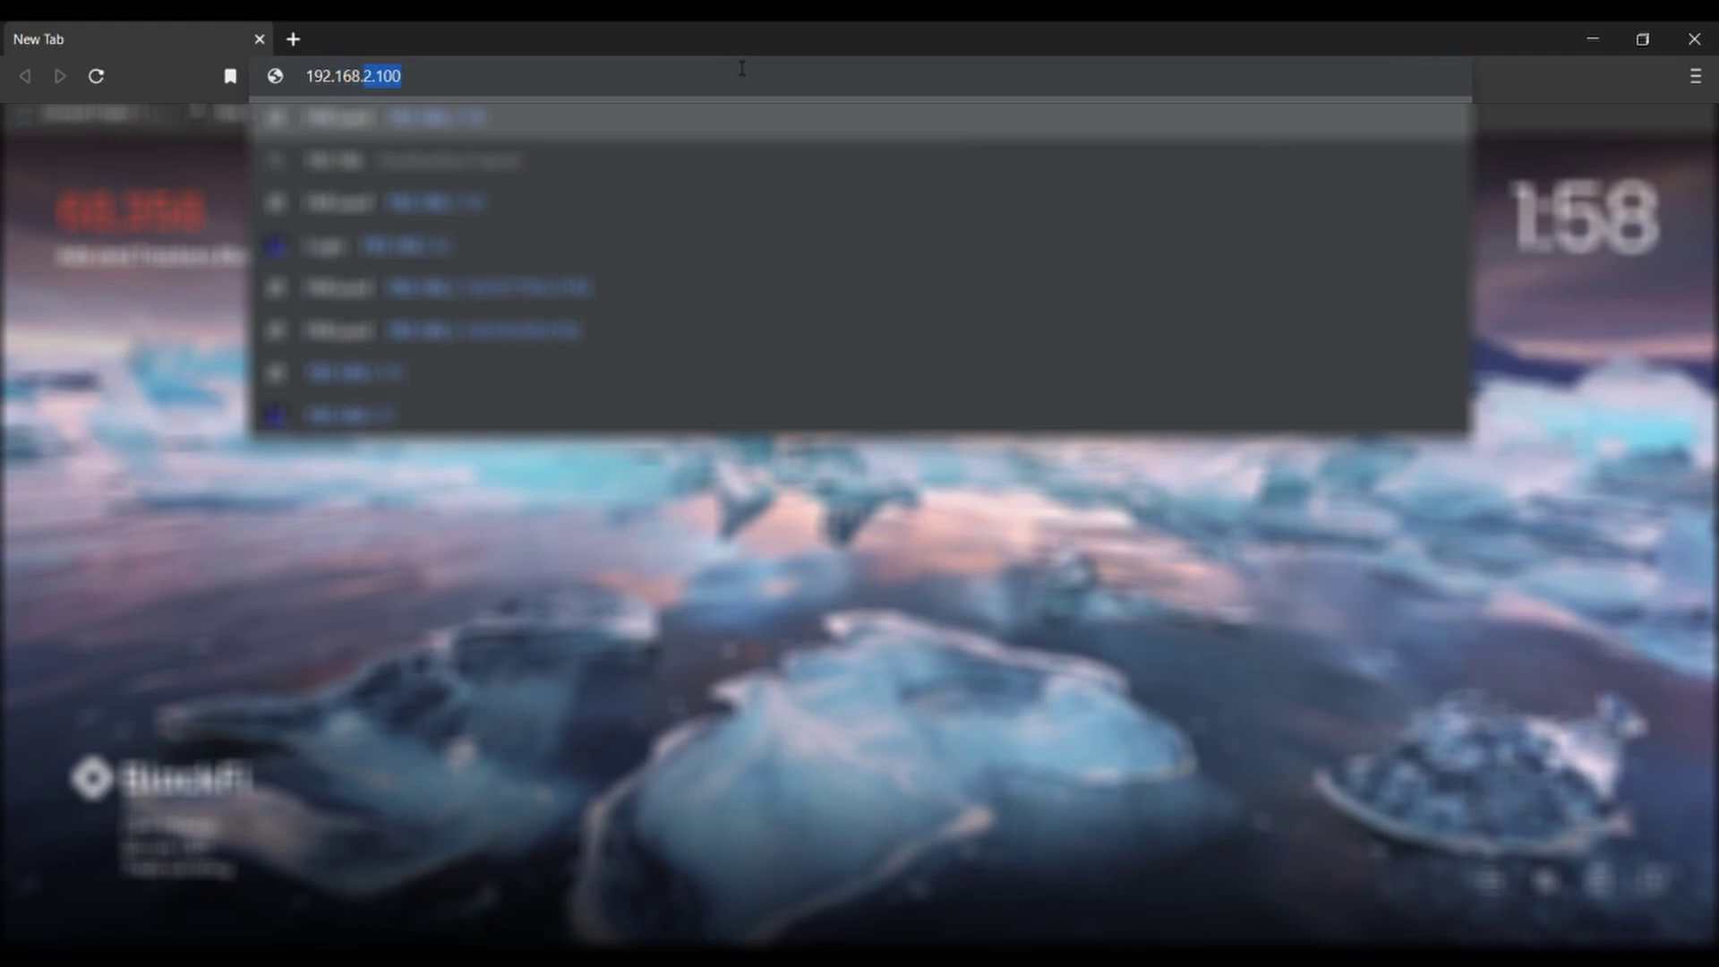
text(2)
key(Return)
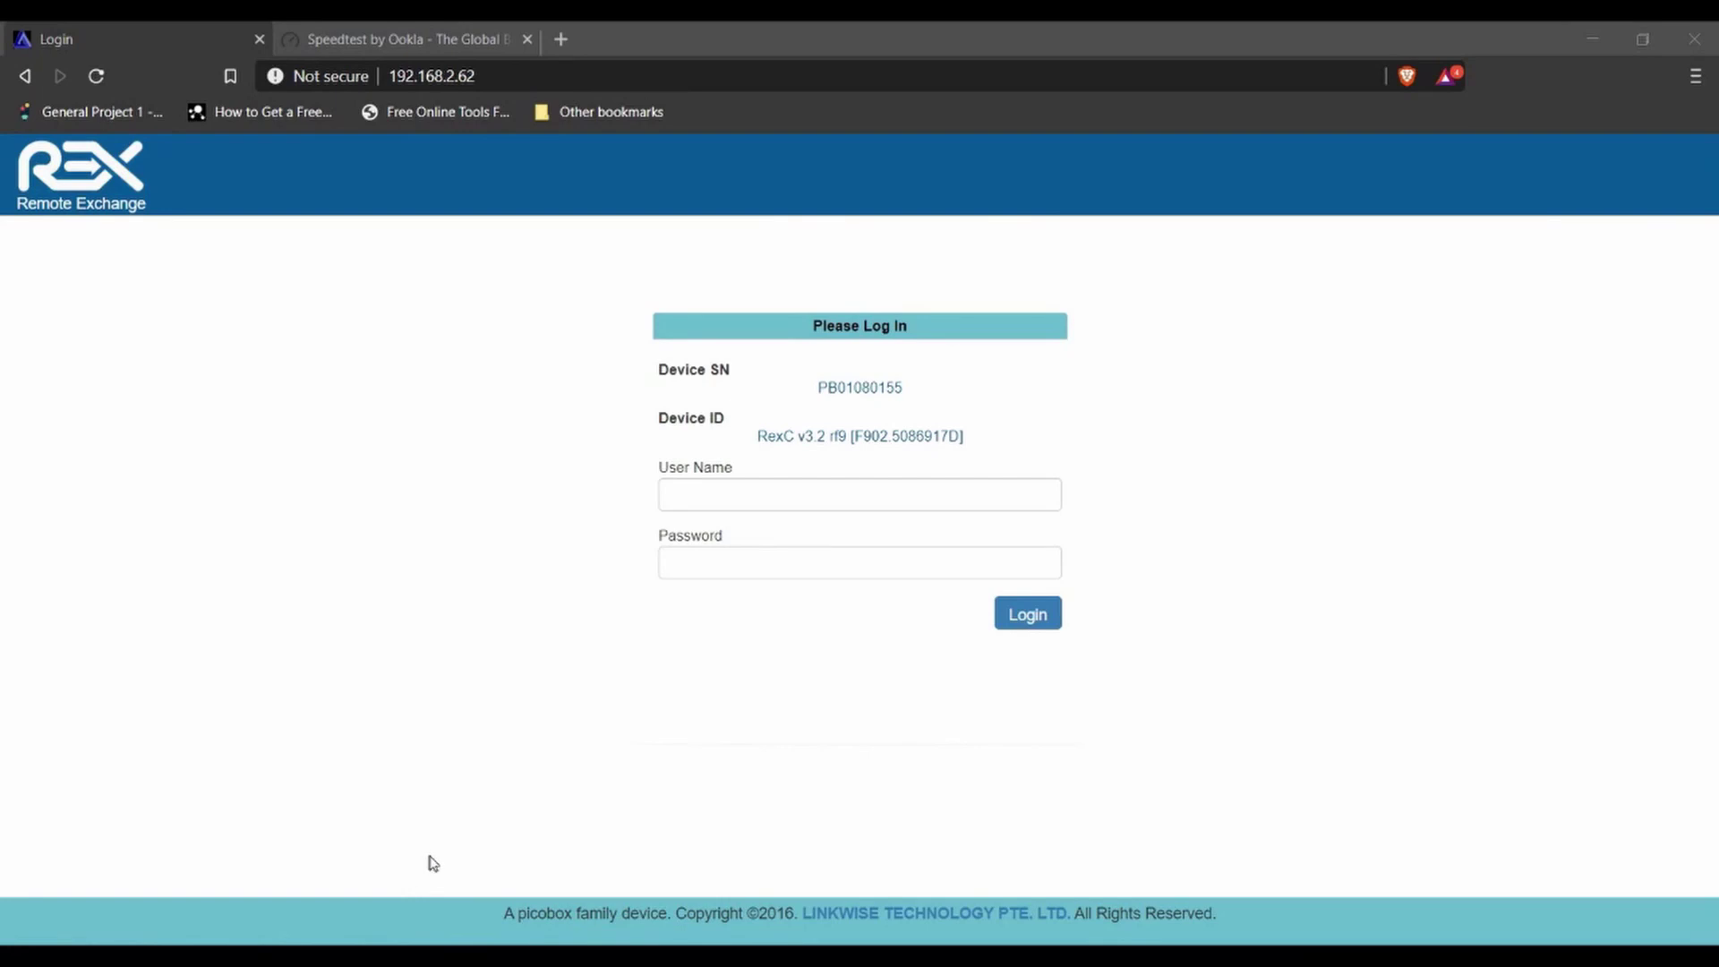
- Log in with the suggested 'admin' user name and the account password
click(954, 509)
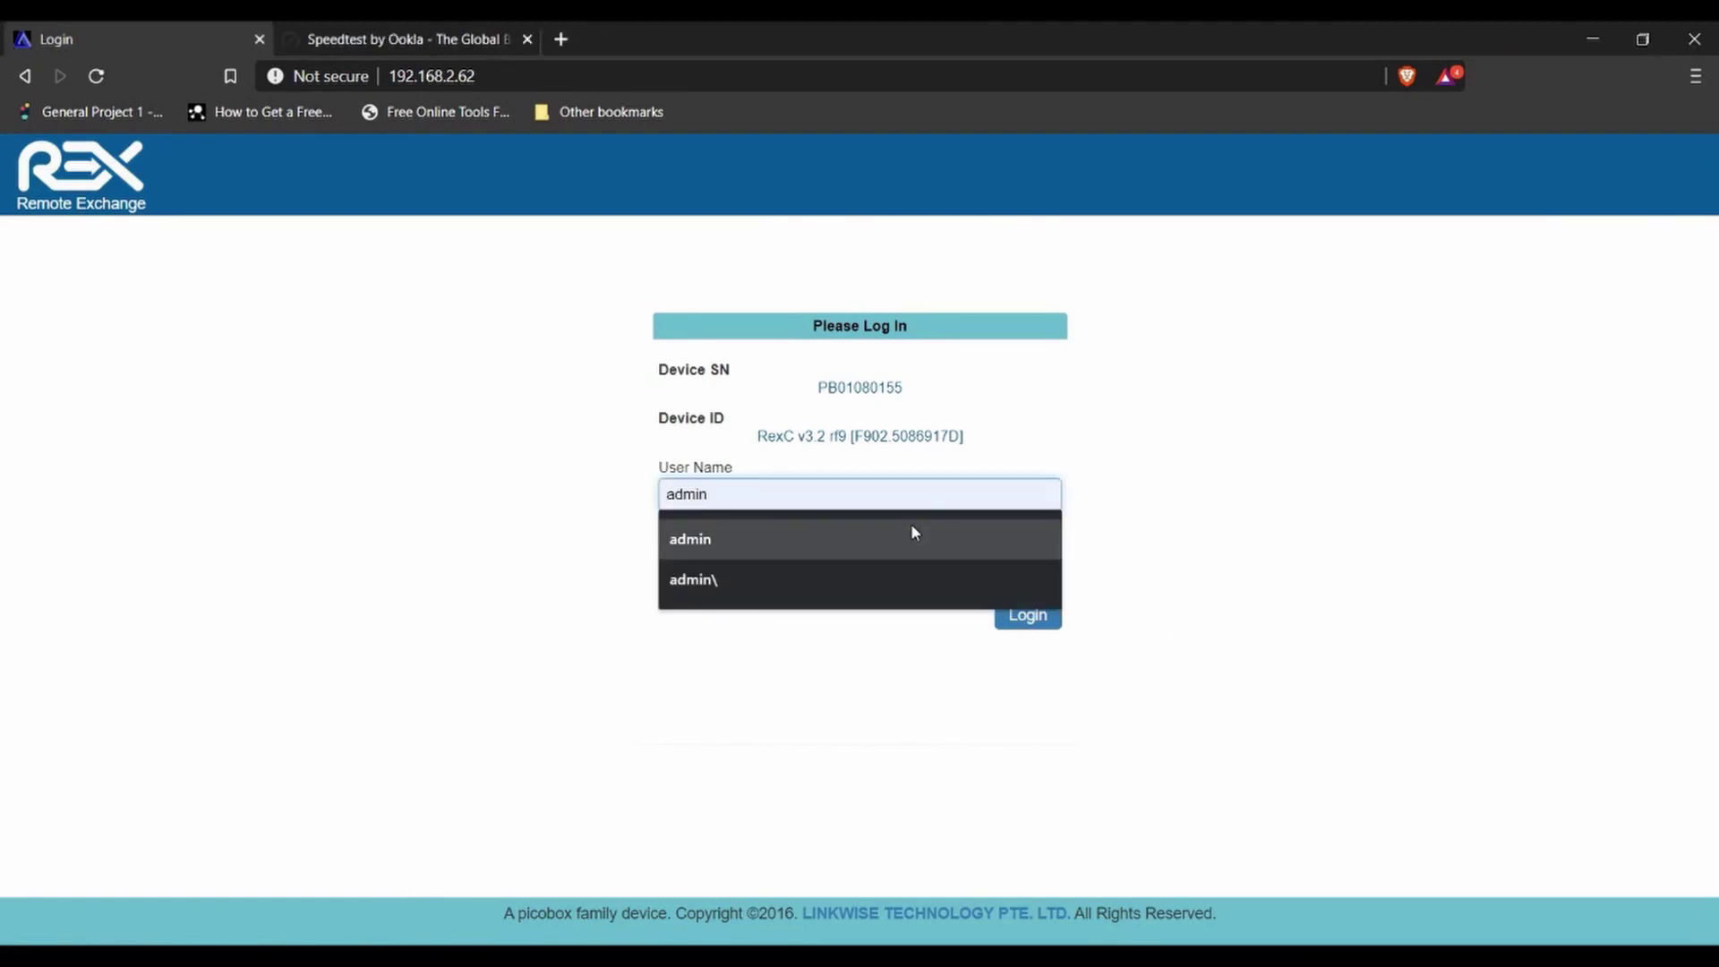
click(911, 527)
click(875, 559)
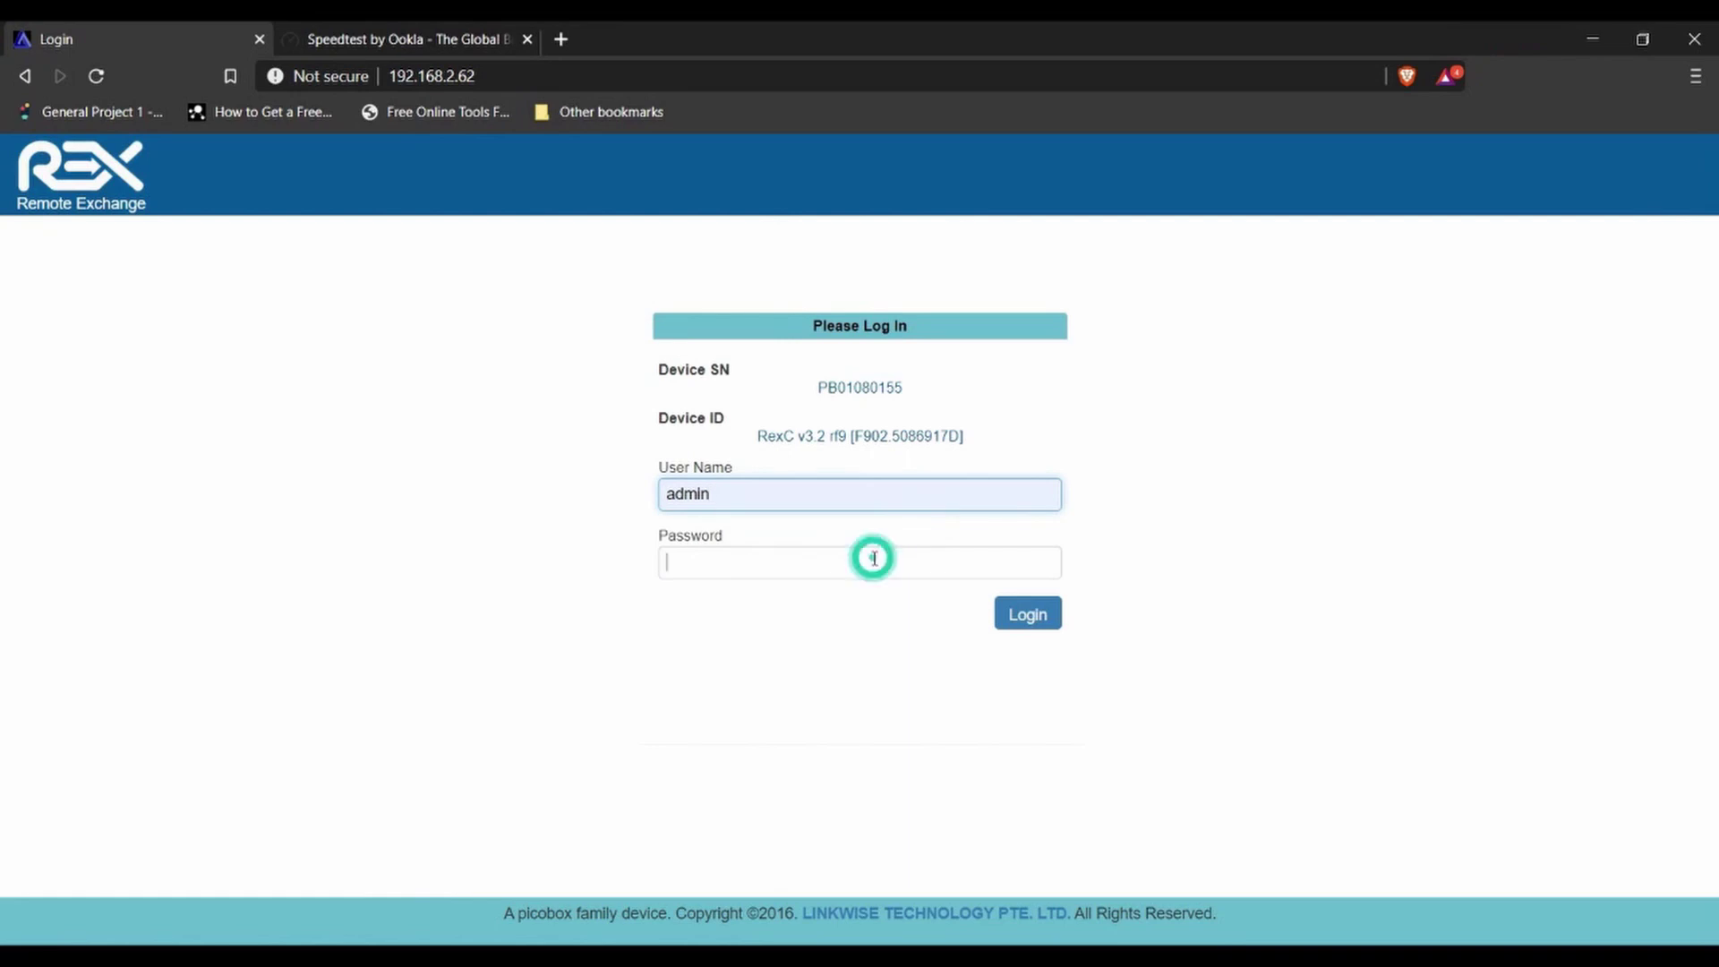
text(admin)
key(Return)
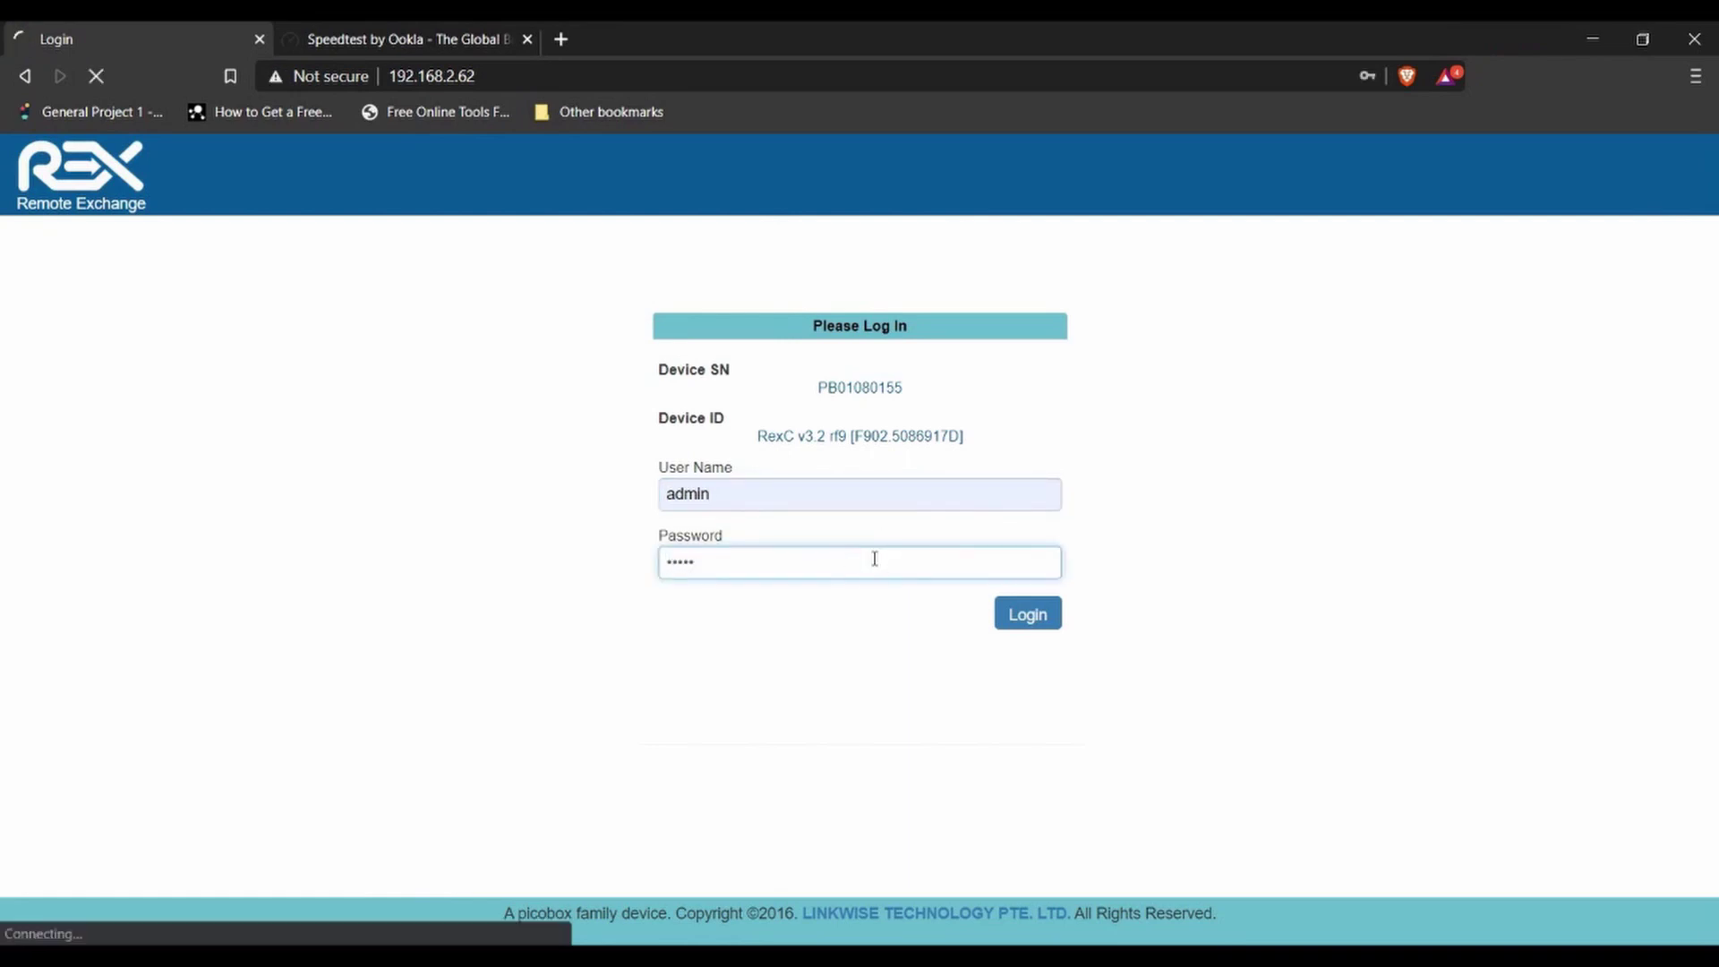
click(1018, 617)
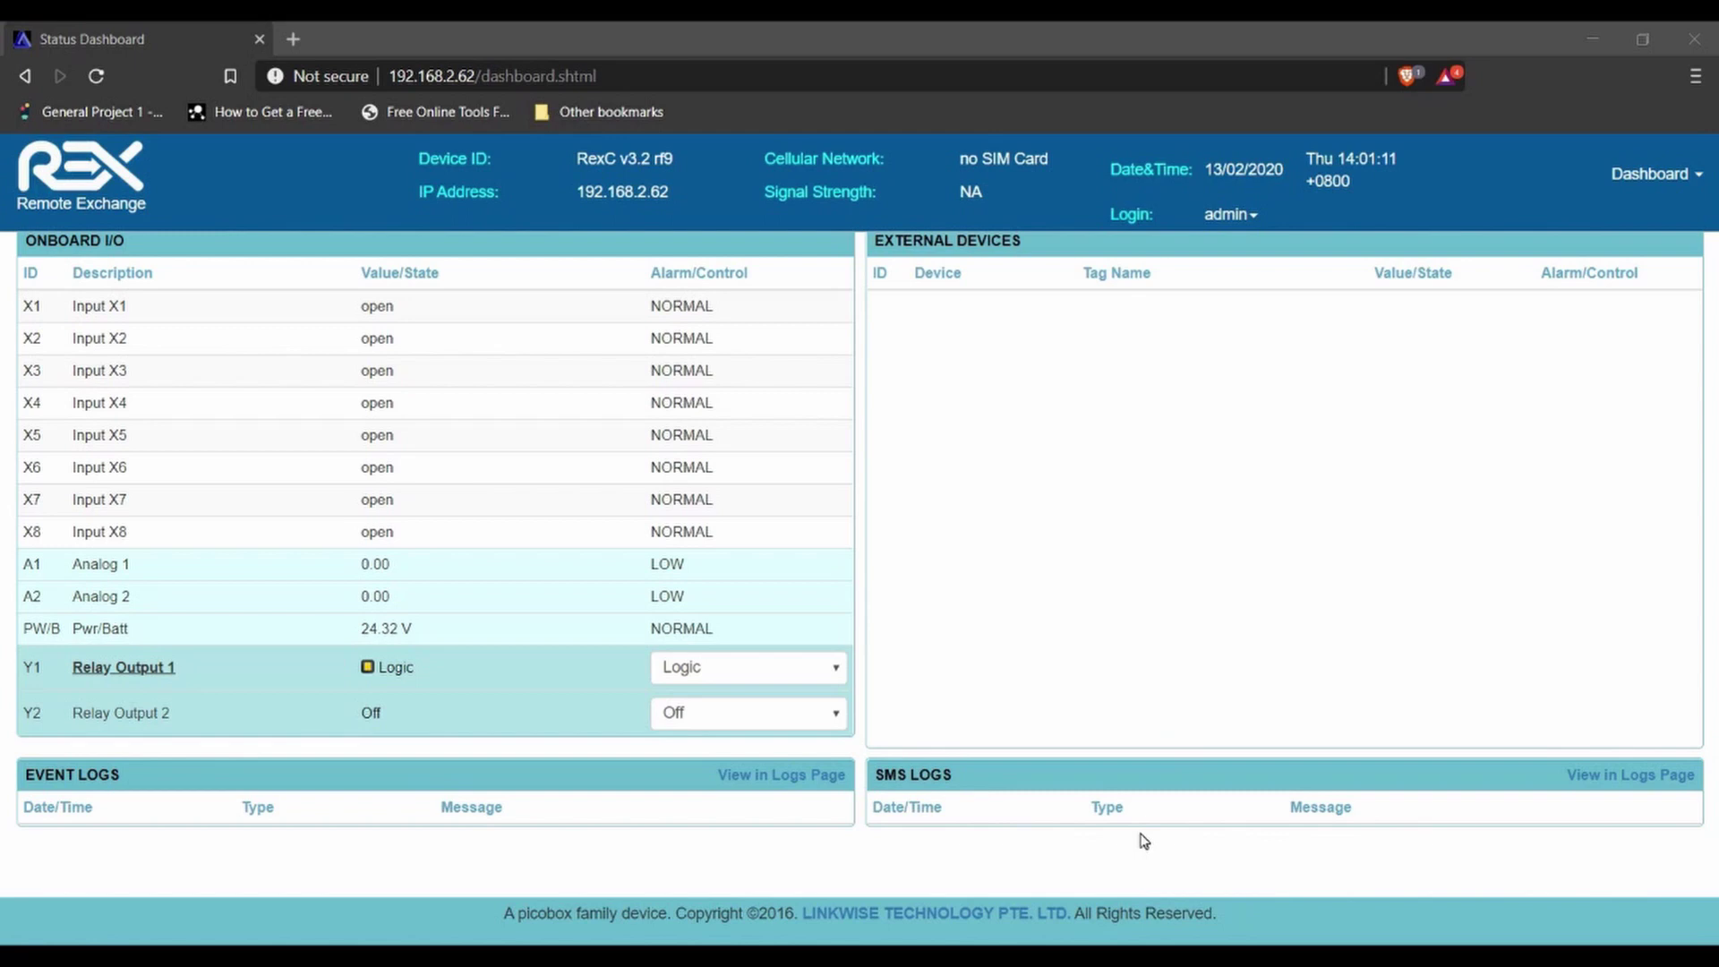
- Go to the Input-Output Configuration page and expand, then collapse, Digital Inputs
click(1693, 176)
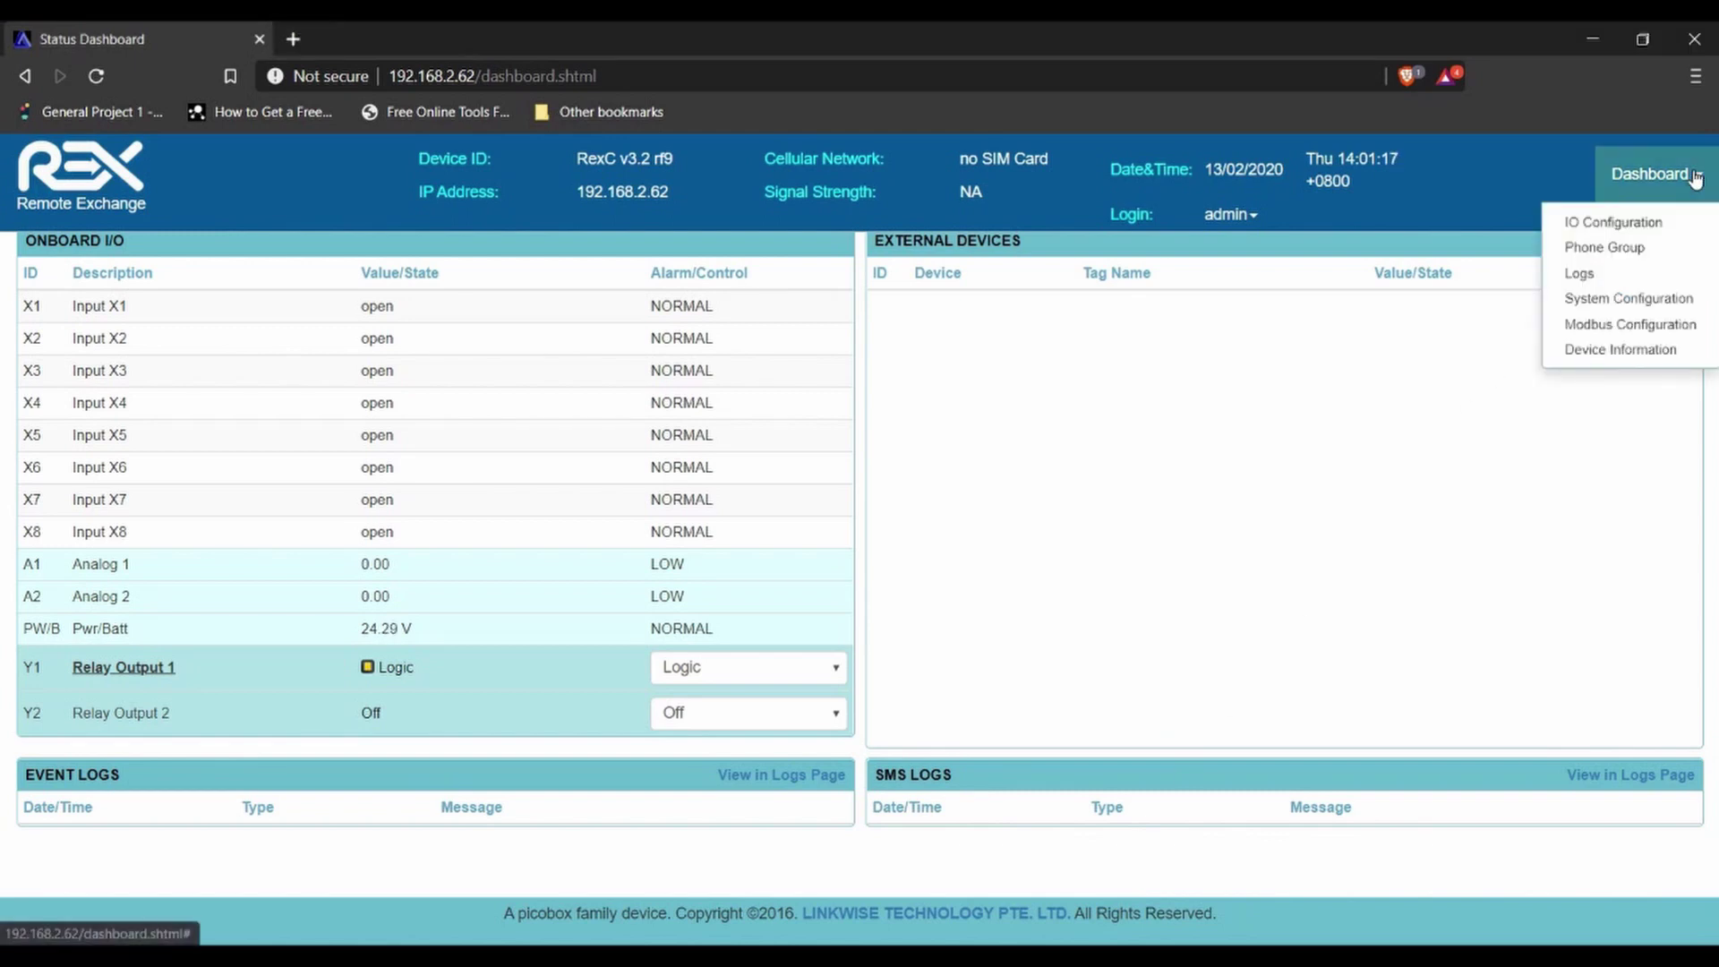
click(1632, 231)
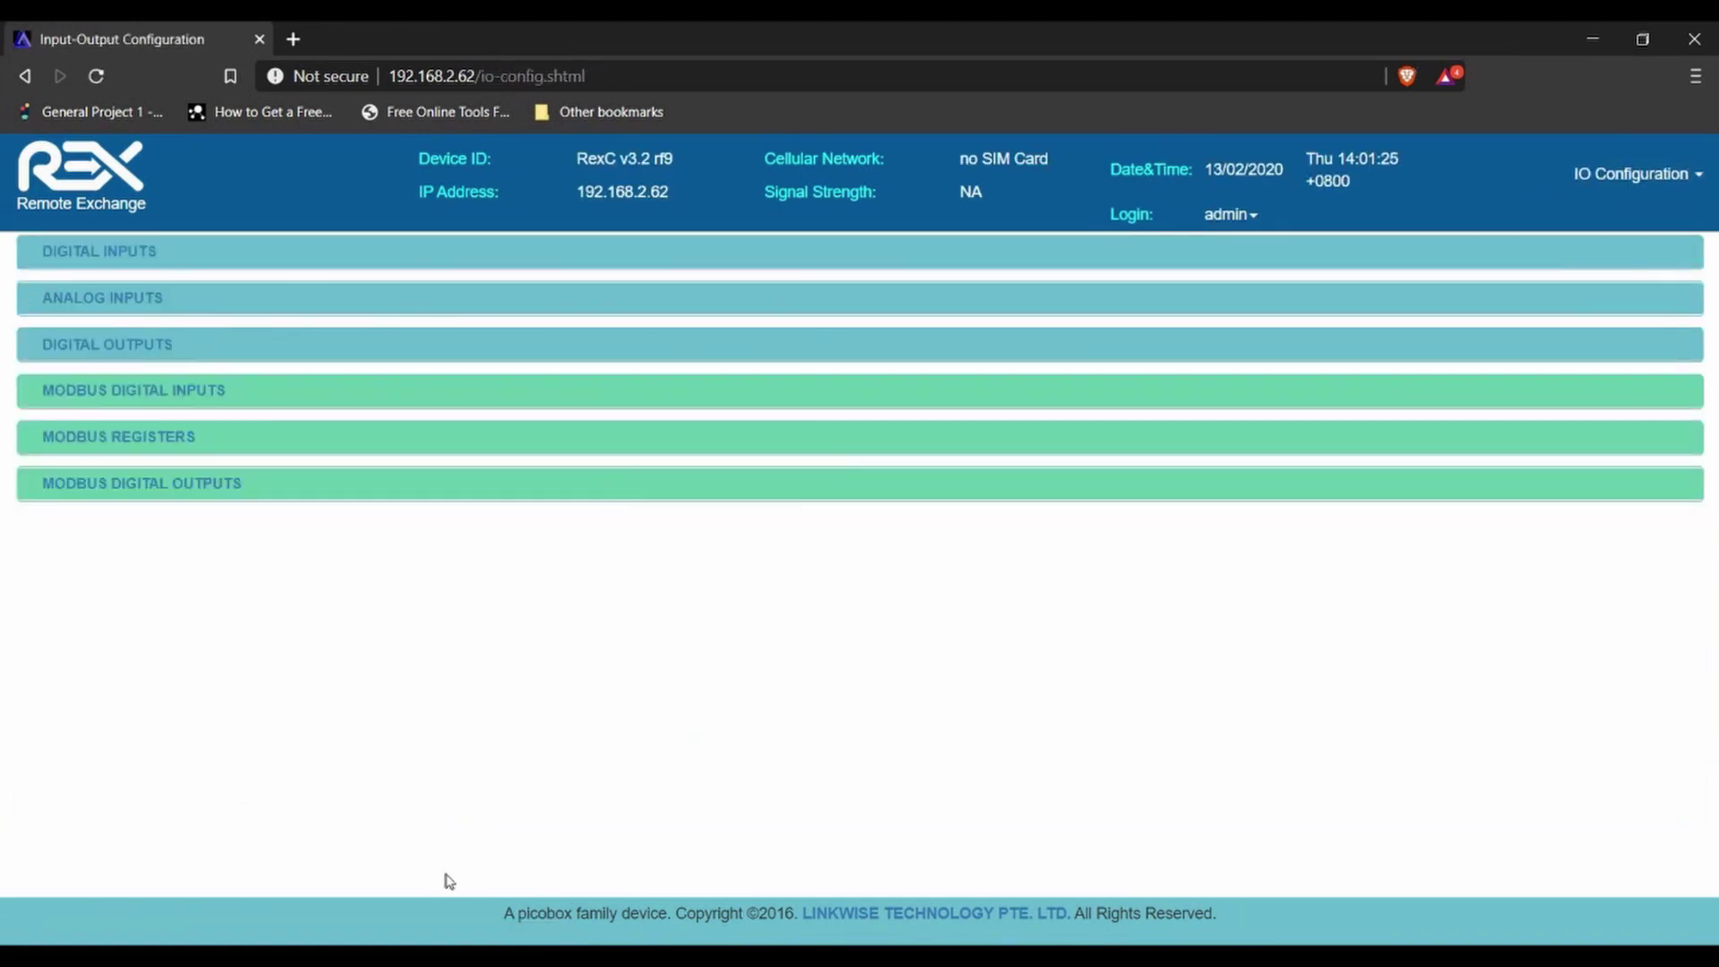
click(154, 256)
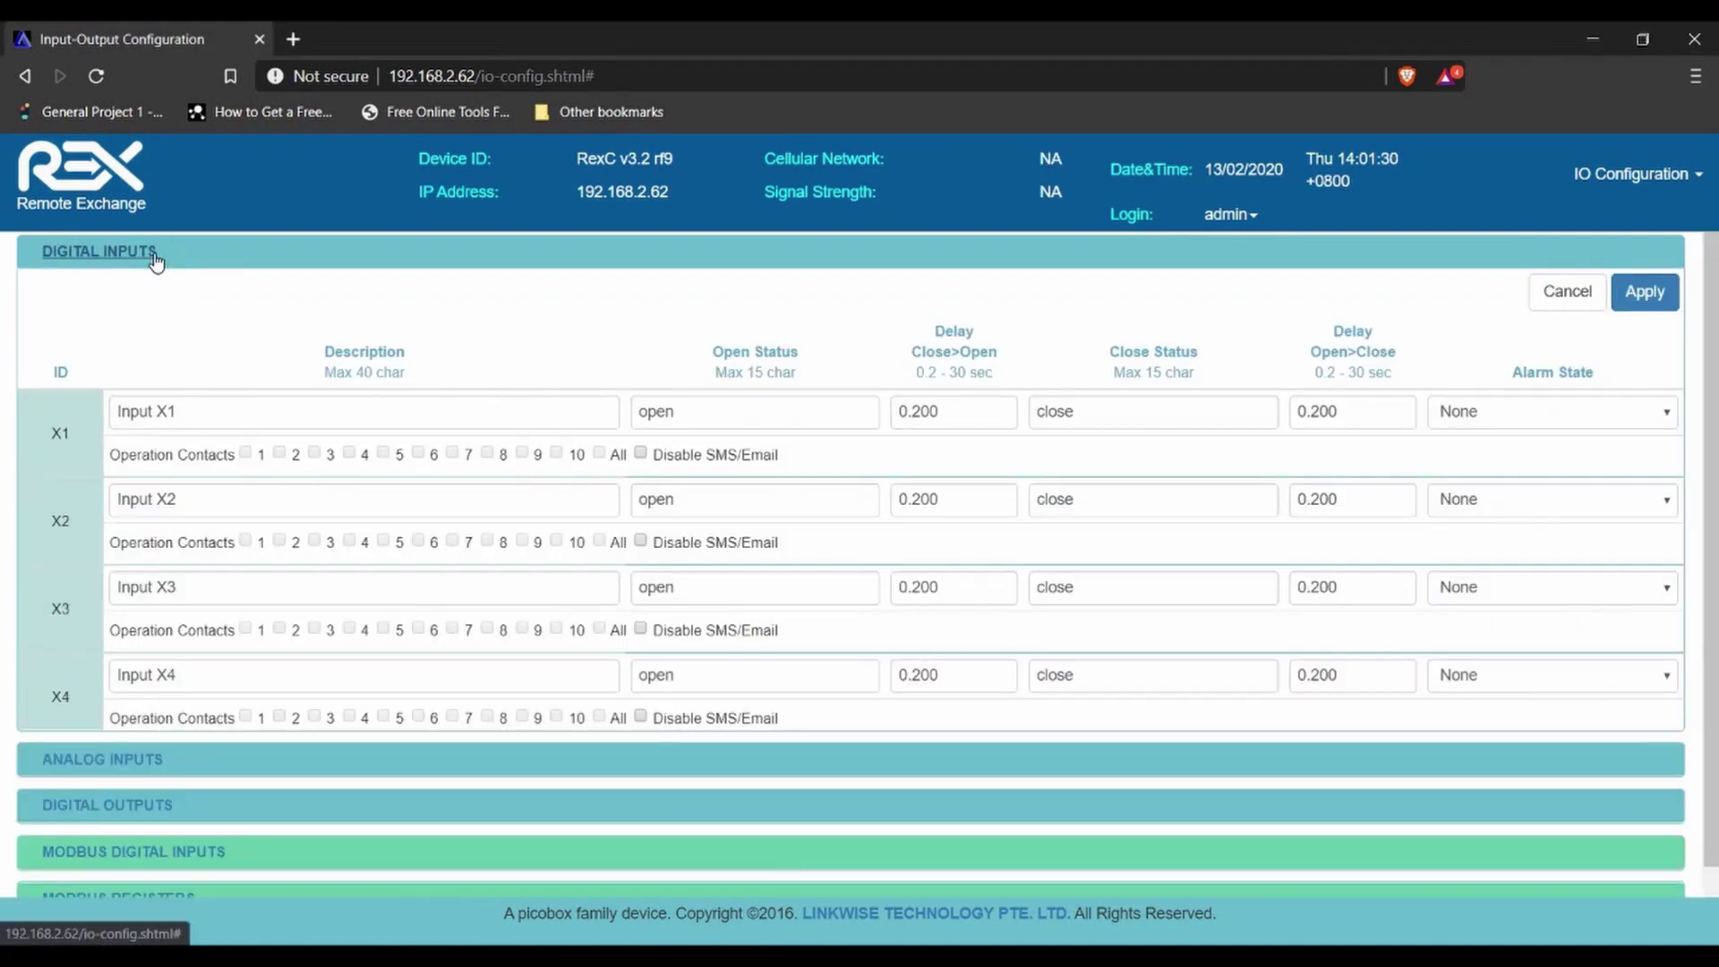
click(154, 258)
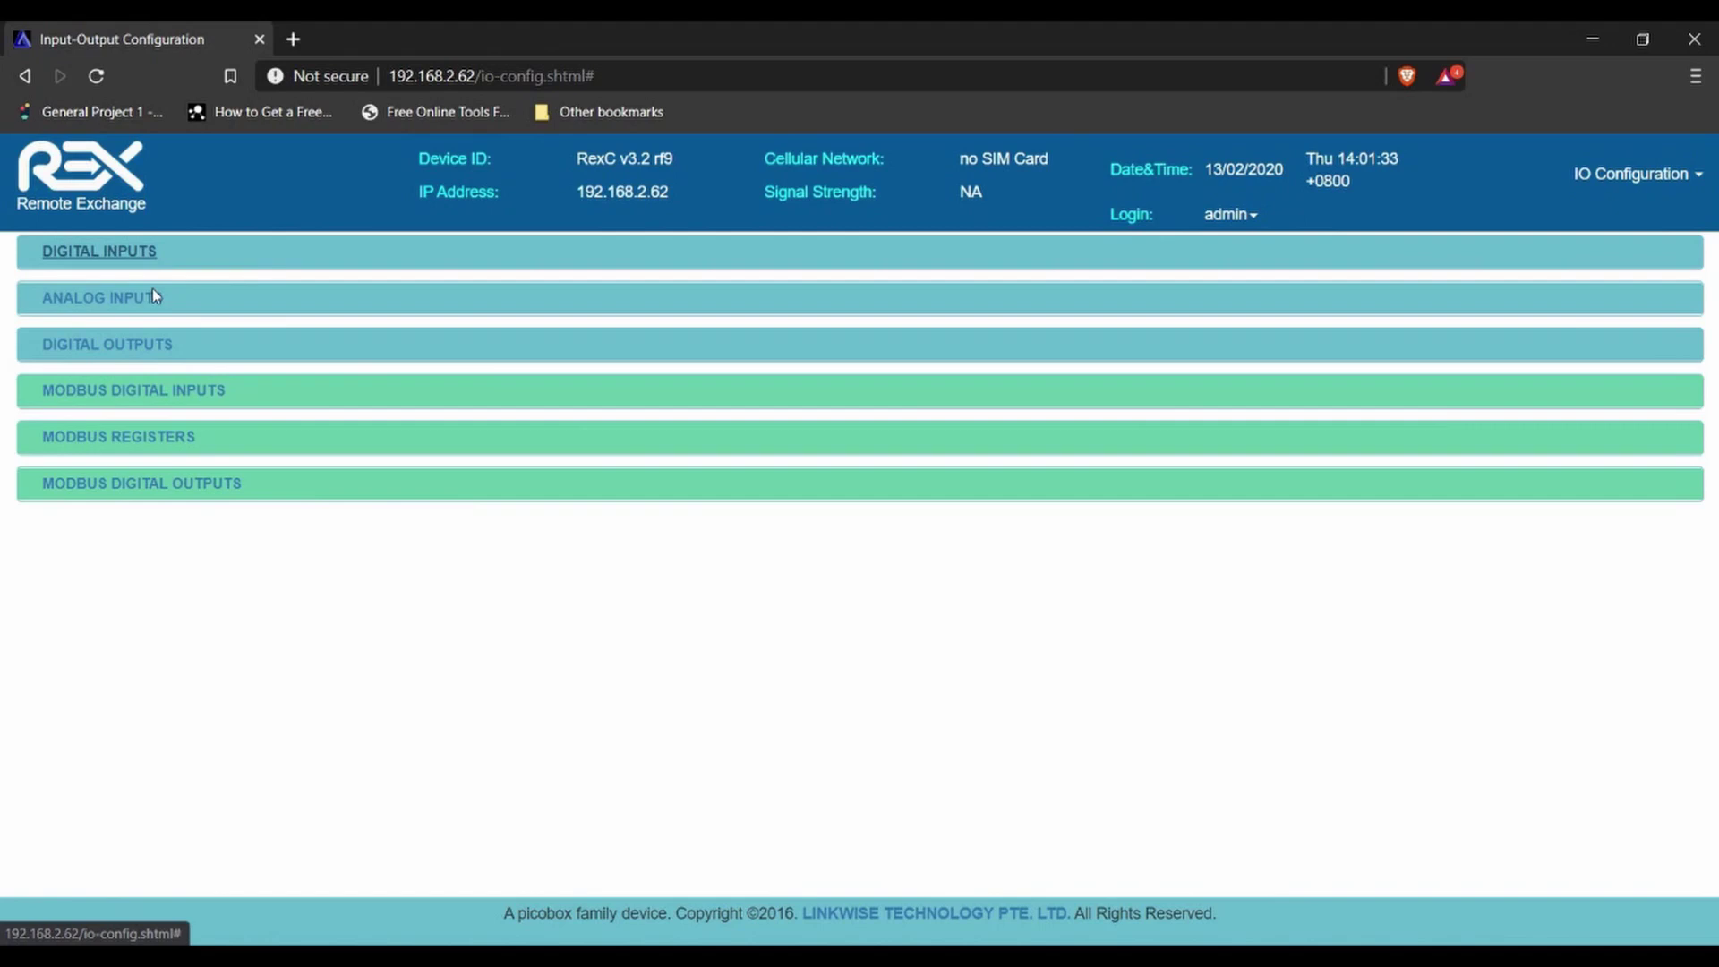
- Expand and collapse Analog Inputs and Digital Outputs, then reopen the Digital Inputs X1–X6 settings
click(153, 305)
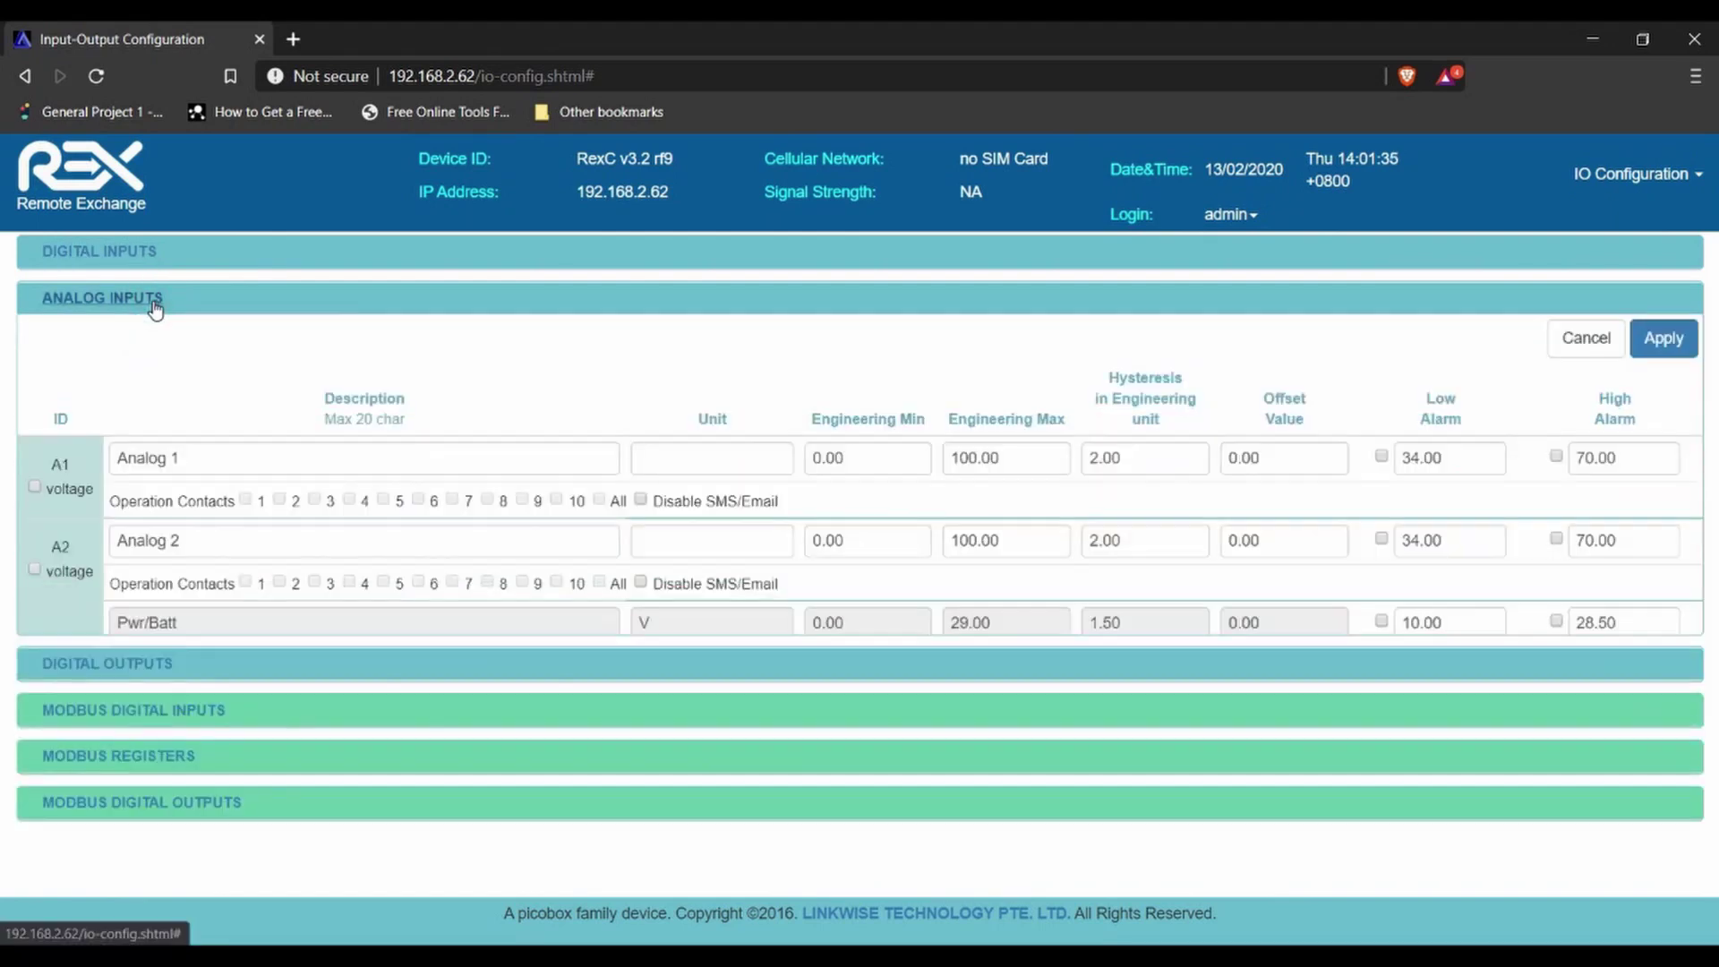
click(153, 308)
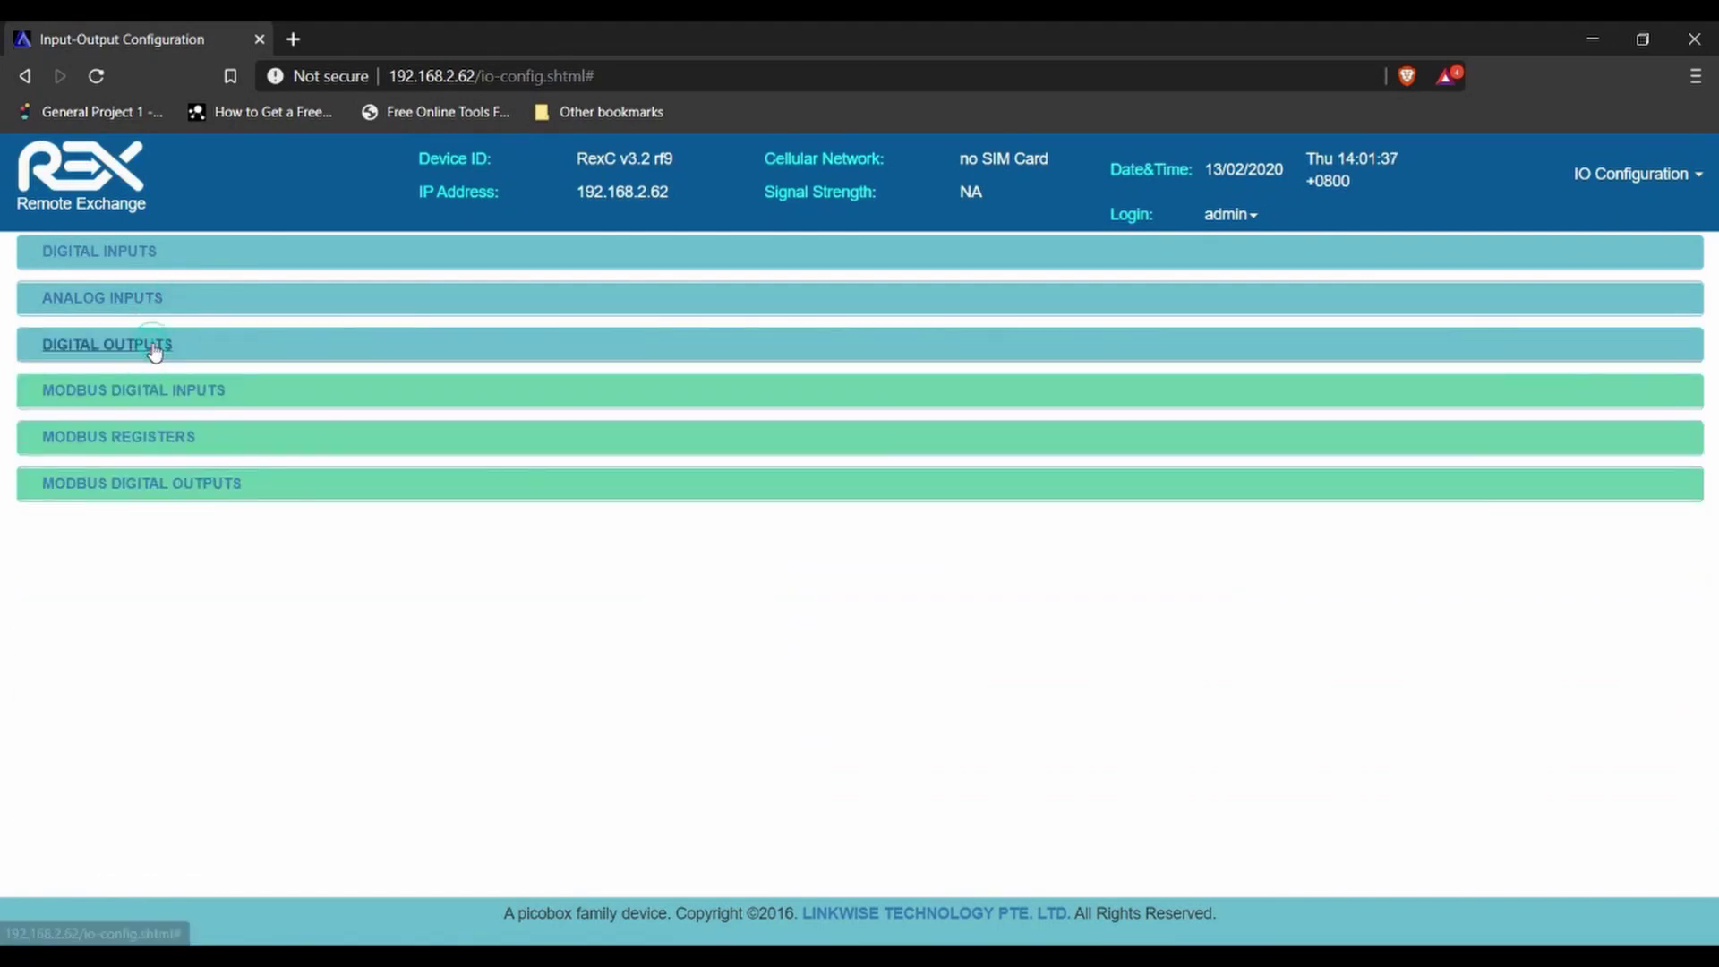
click(154, 349)
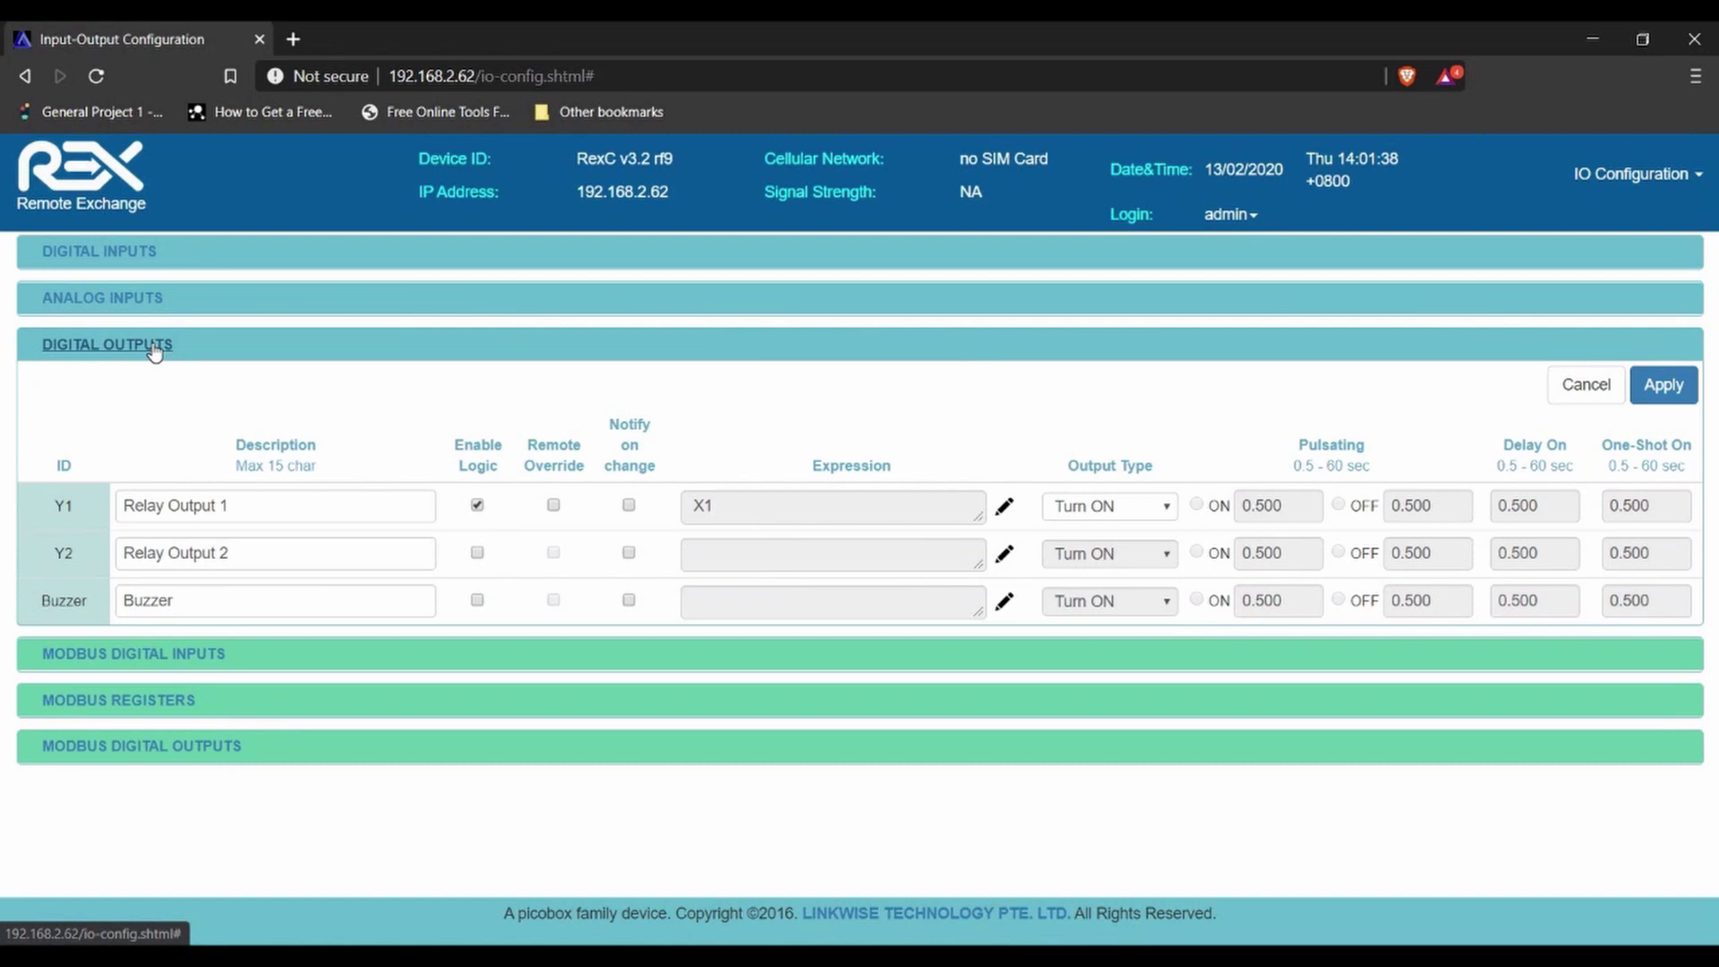
click(154, 348)
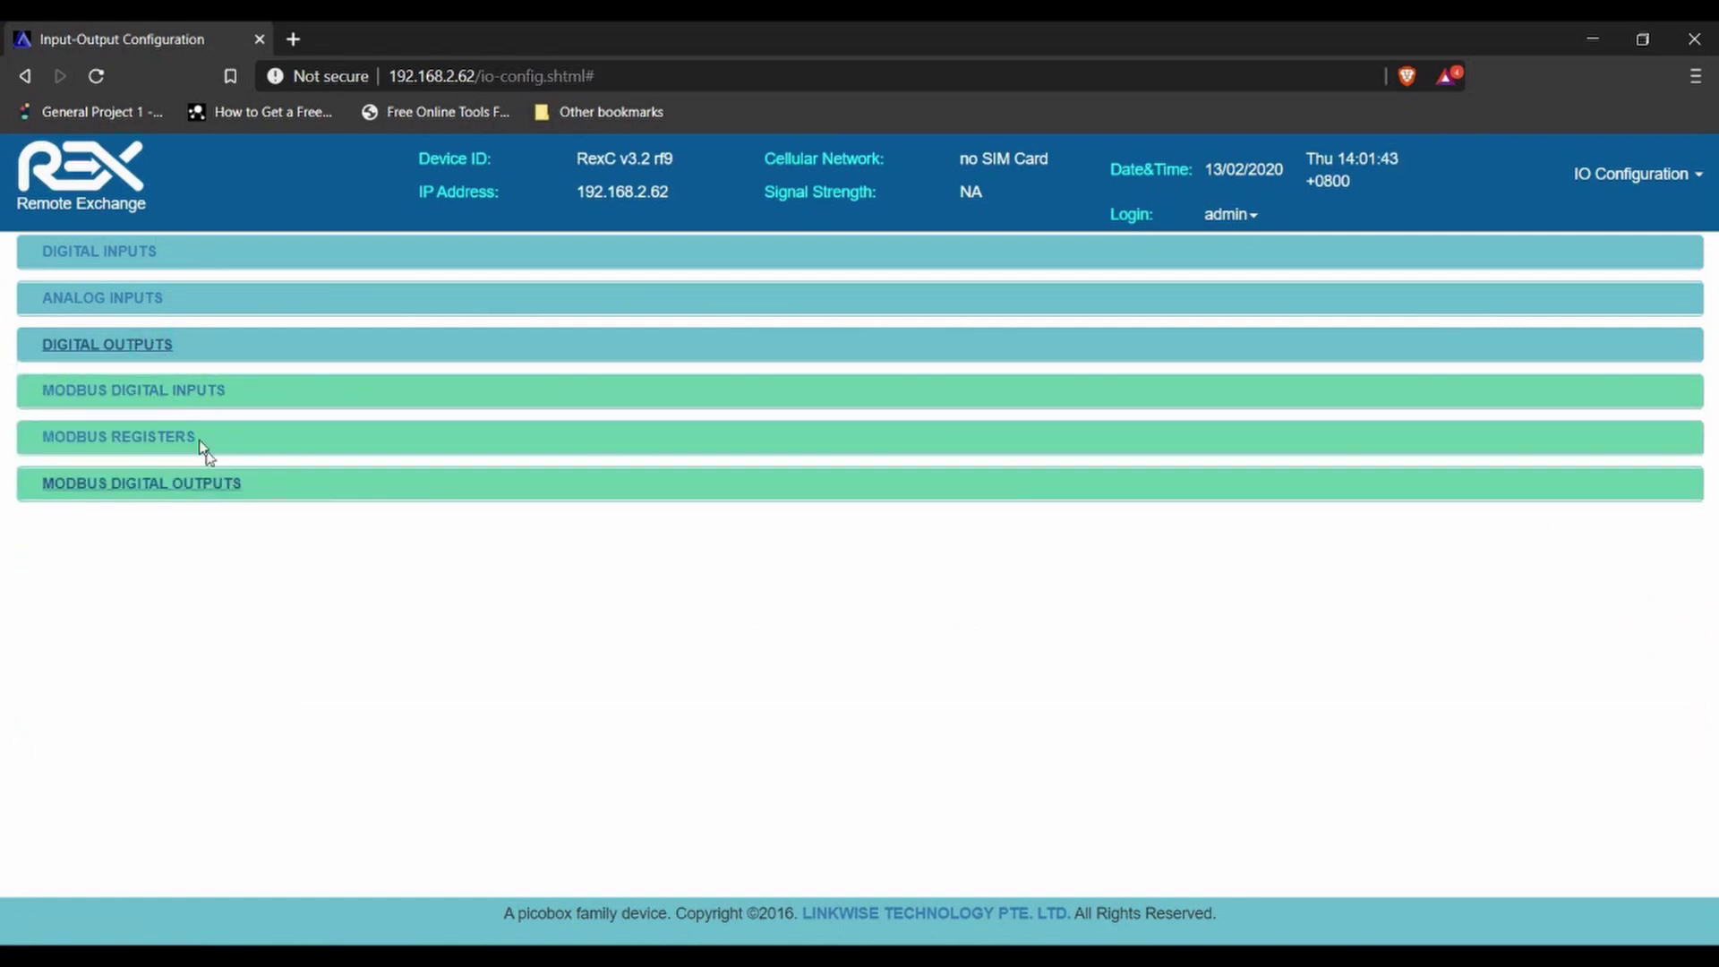
click(134, 255)
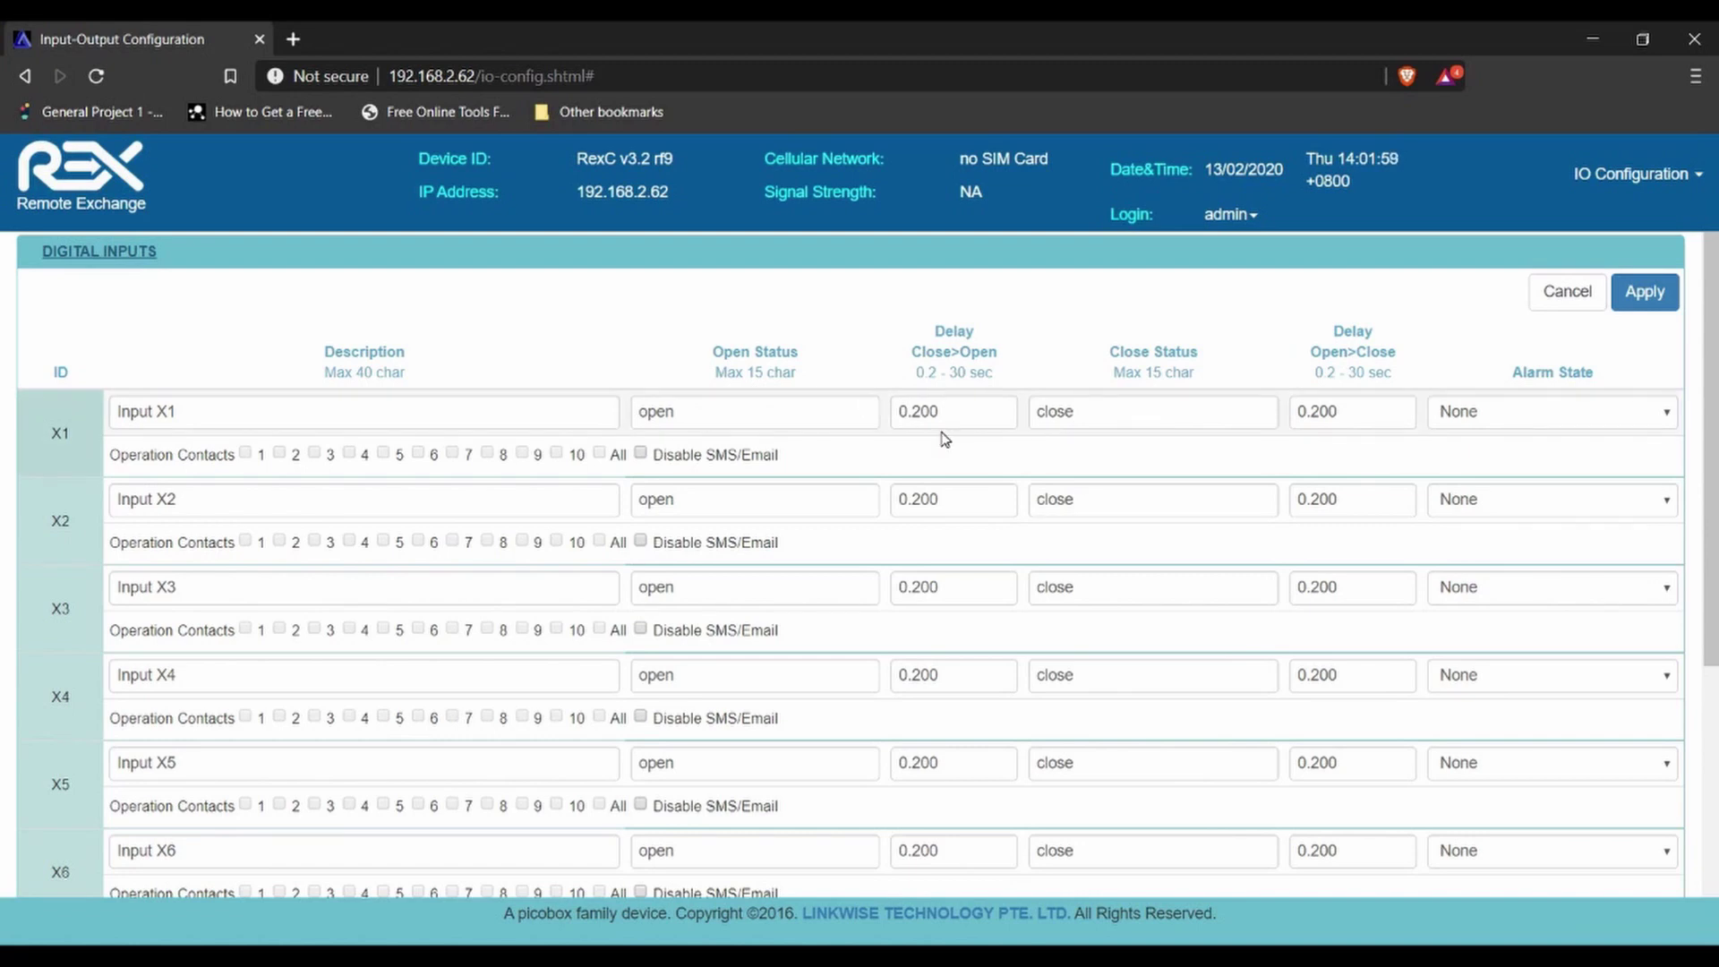
click(1639, 191)
- Open the Phone Group page and review its empty Operation, Escalation and Authorized slots
click(1615, 246)
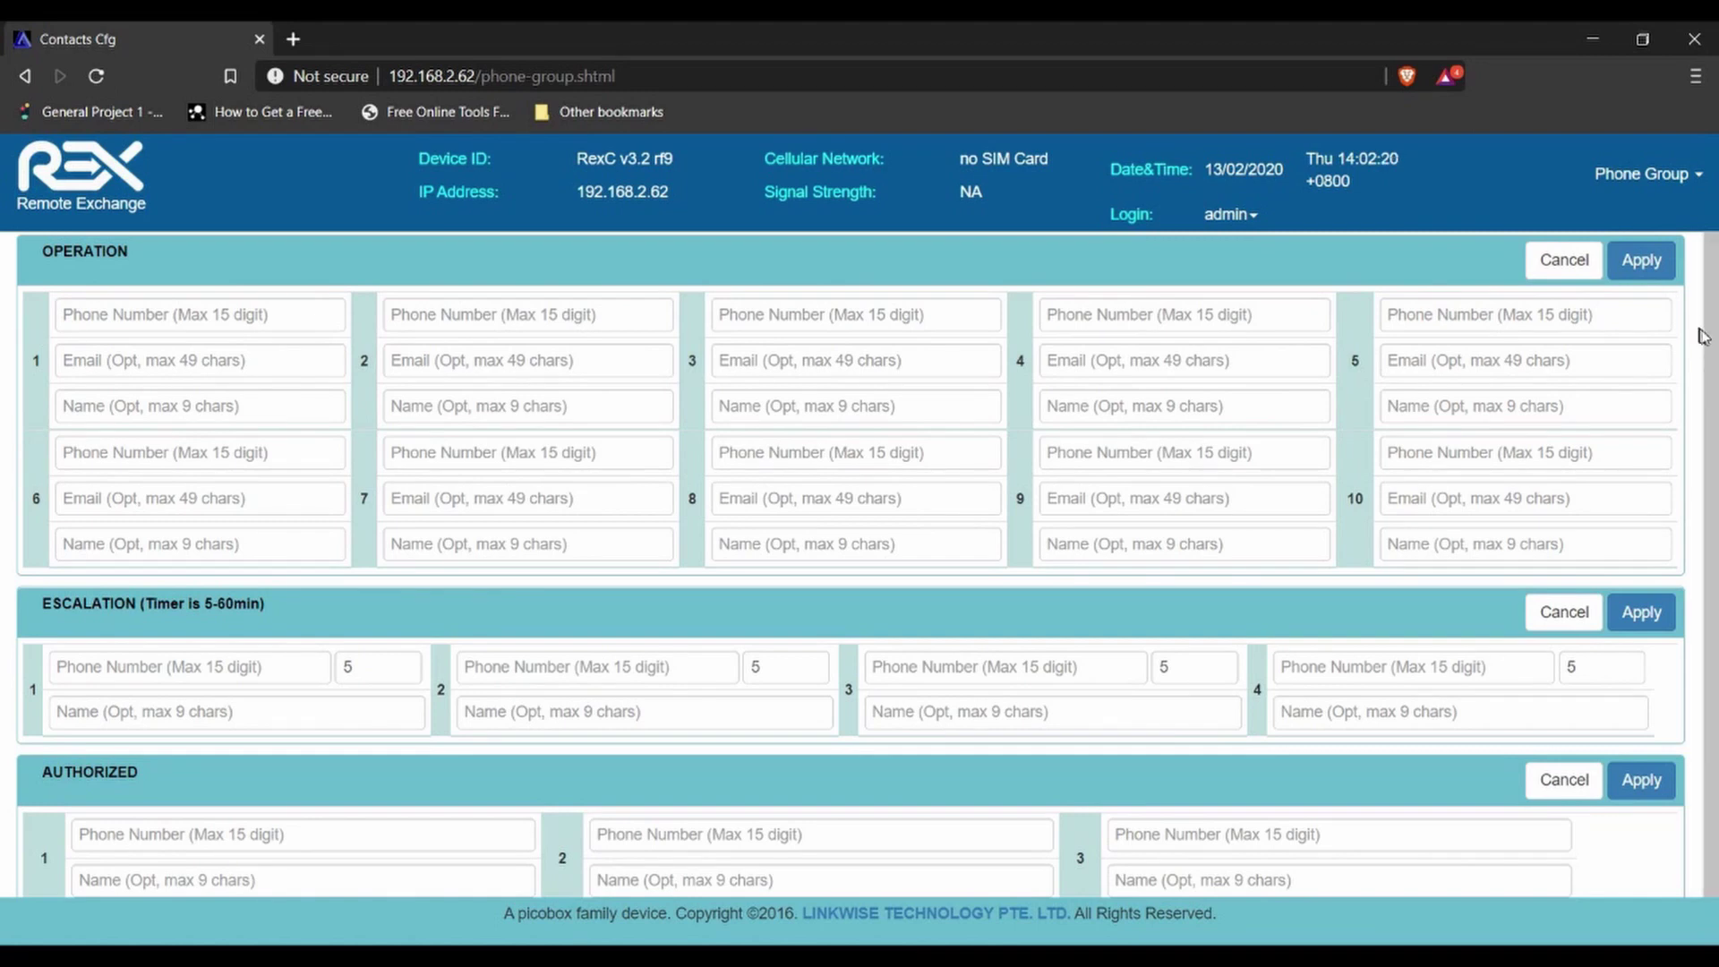
scroll(4, 430, down, 1)
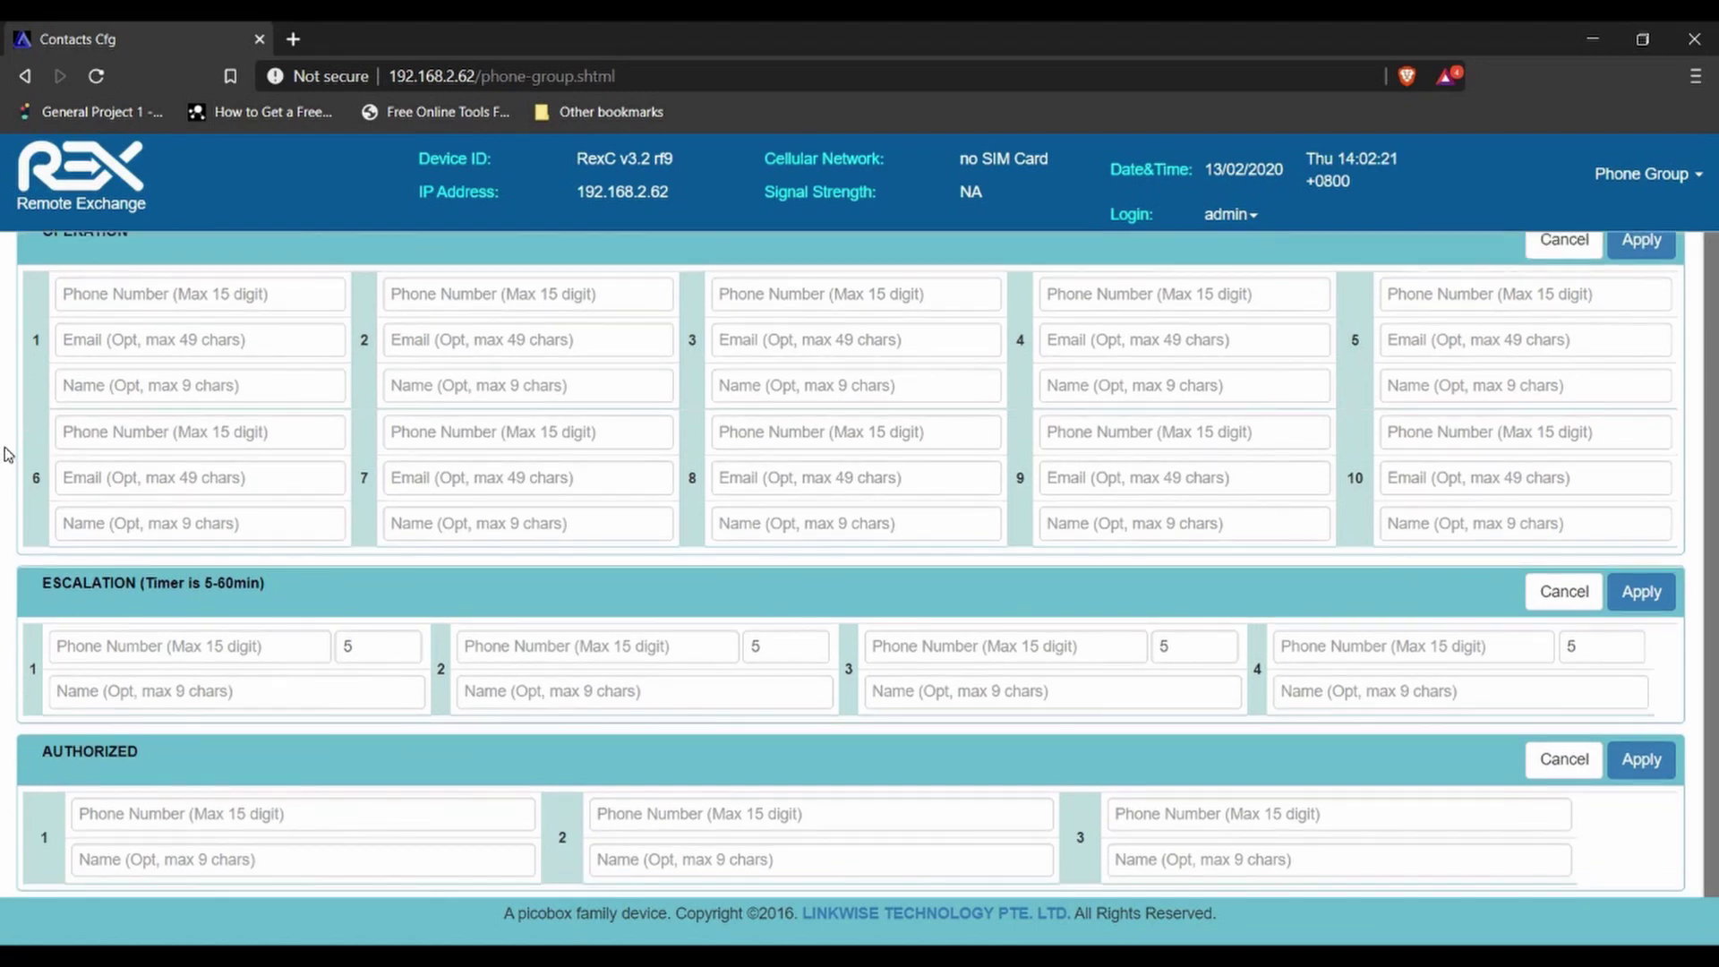
scroll(1687, 442, up, 1)
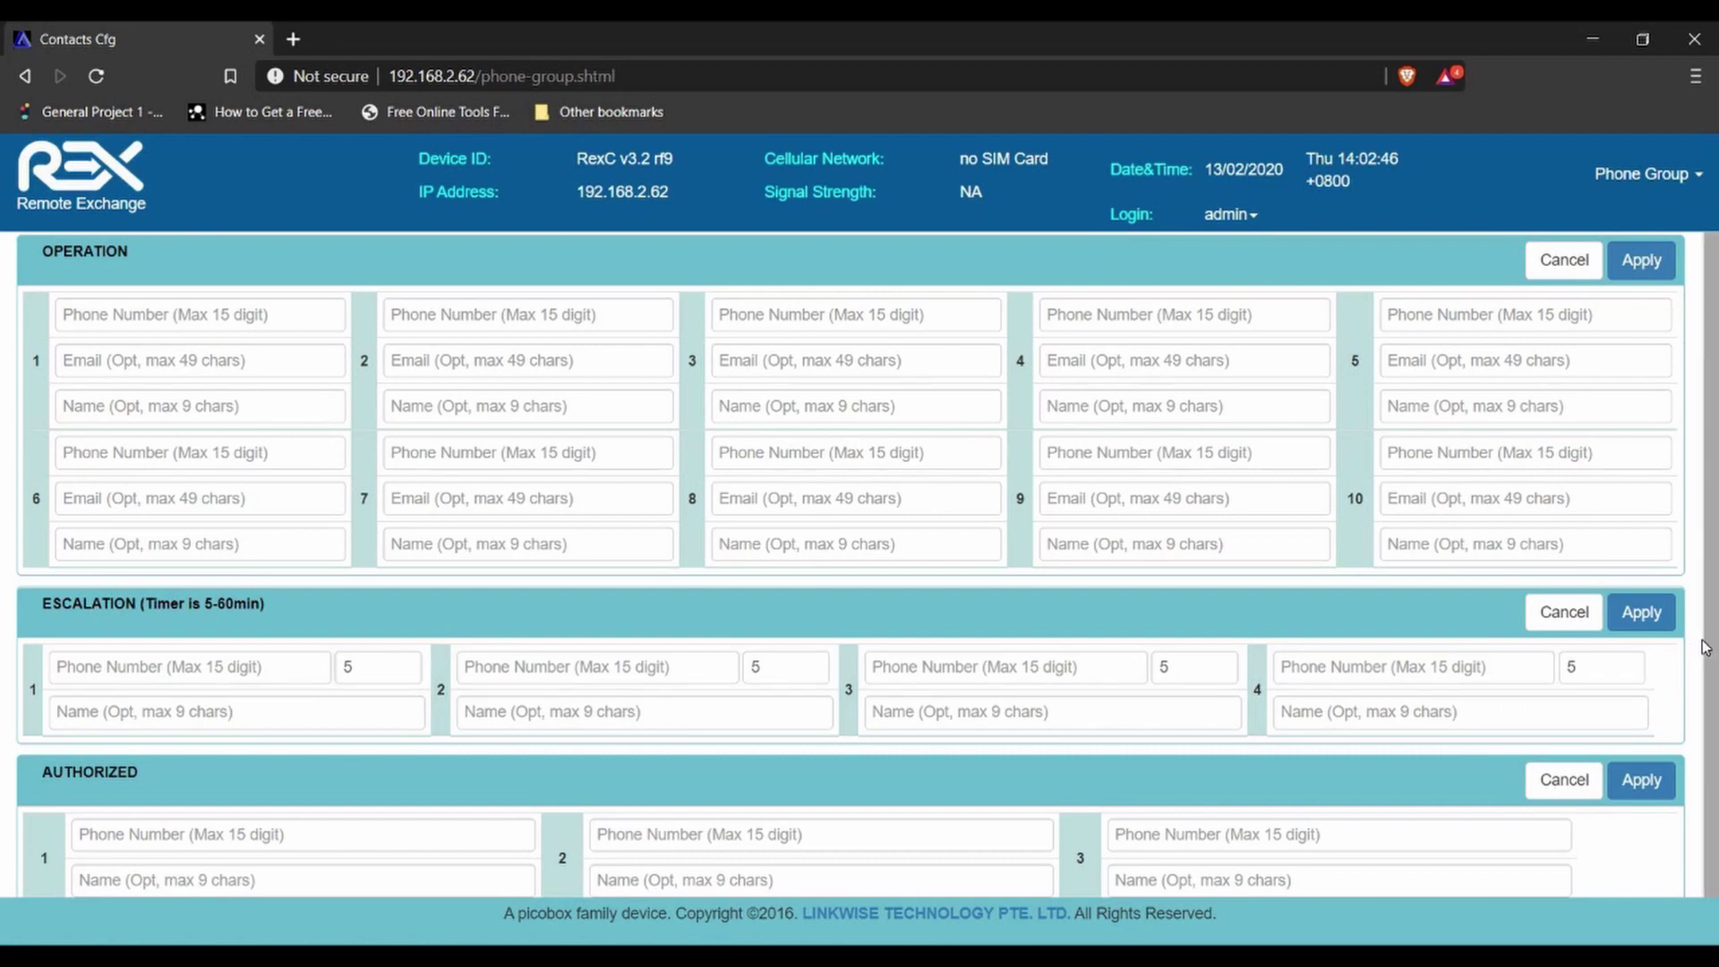
scroll(1704, 646, down, 1)
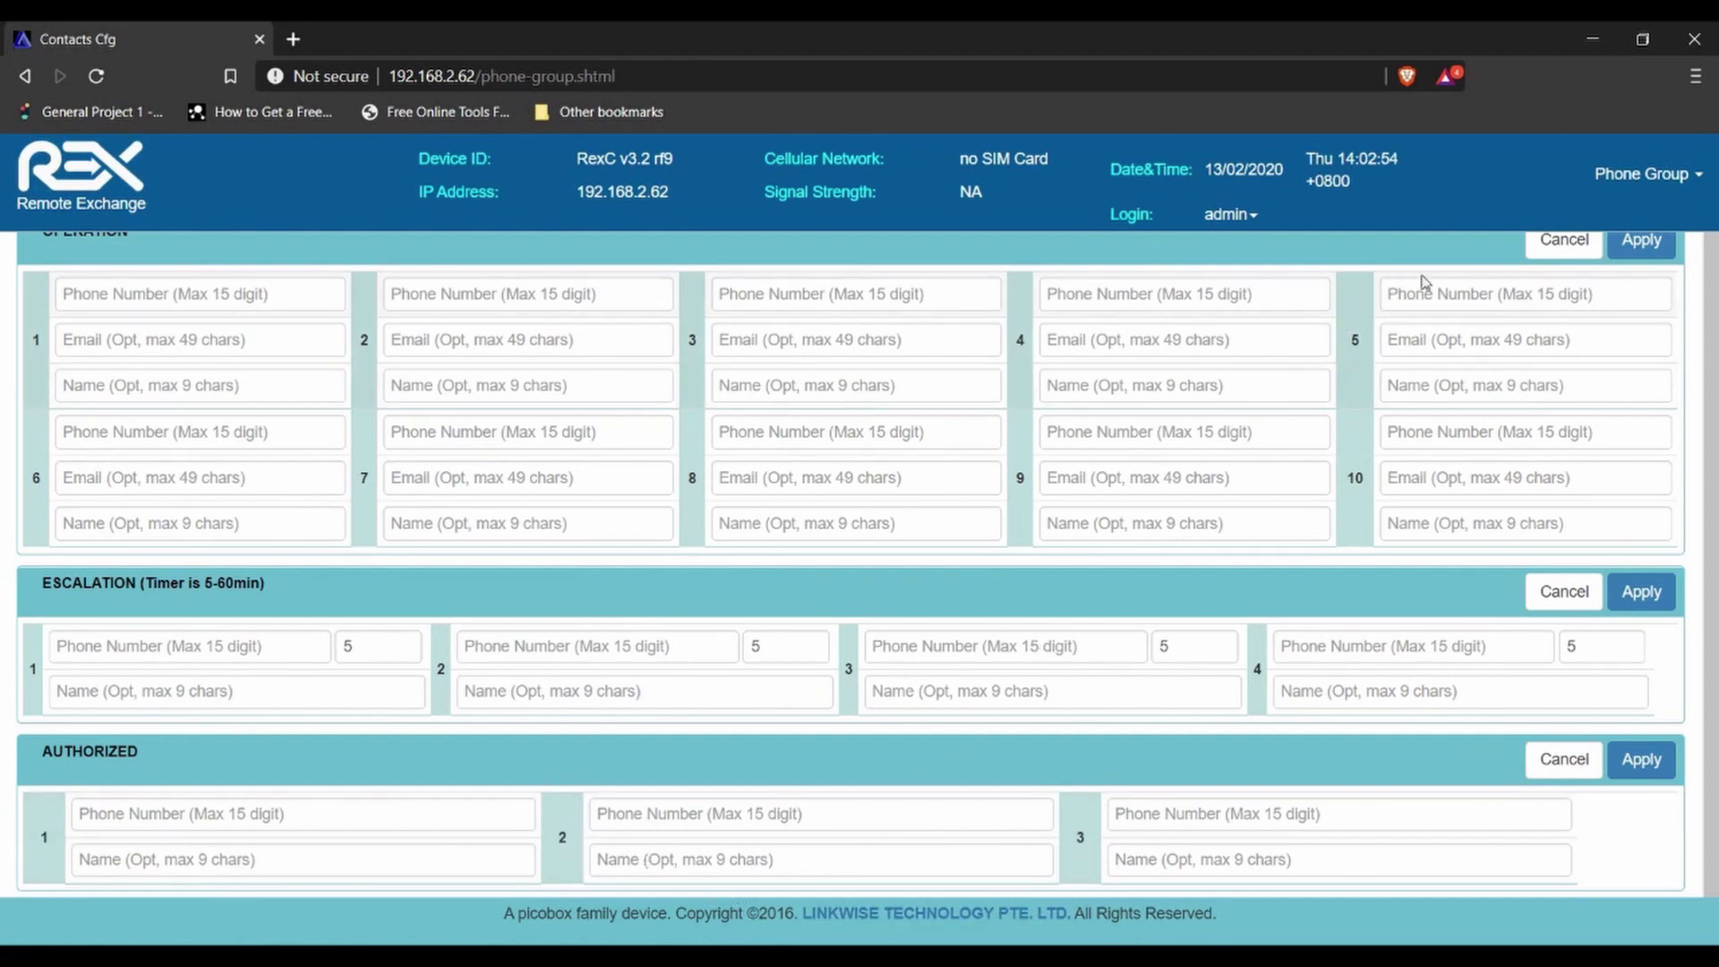
click(1617, 186)
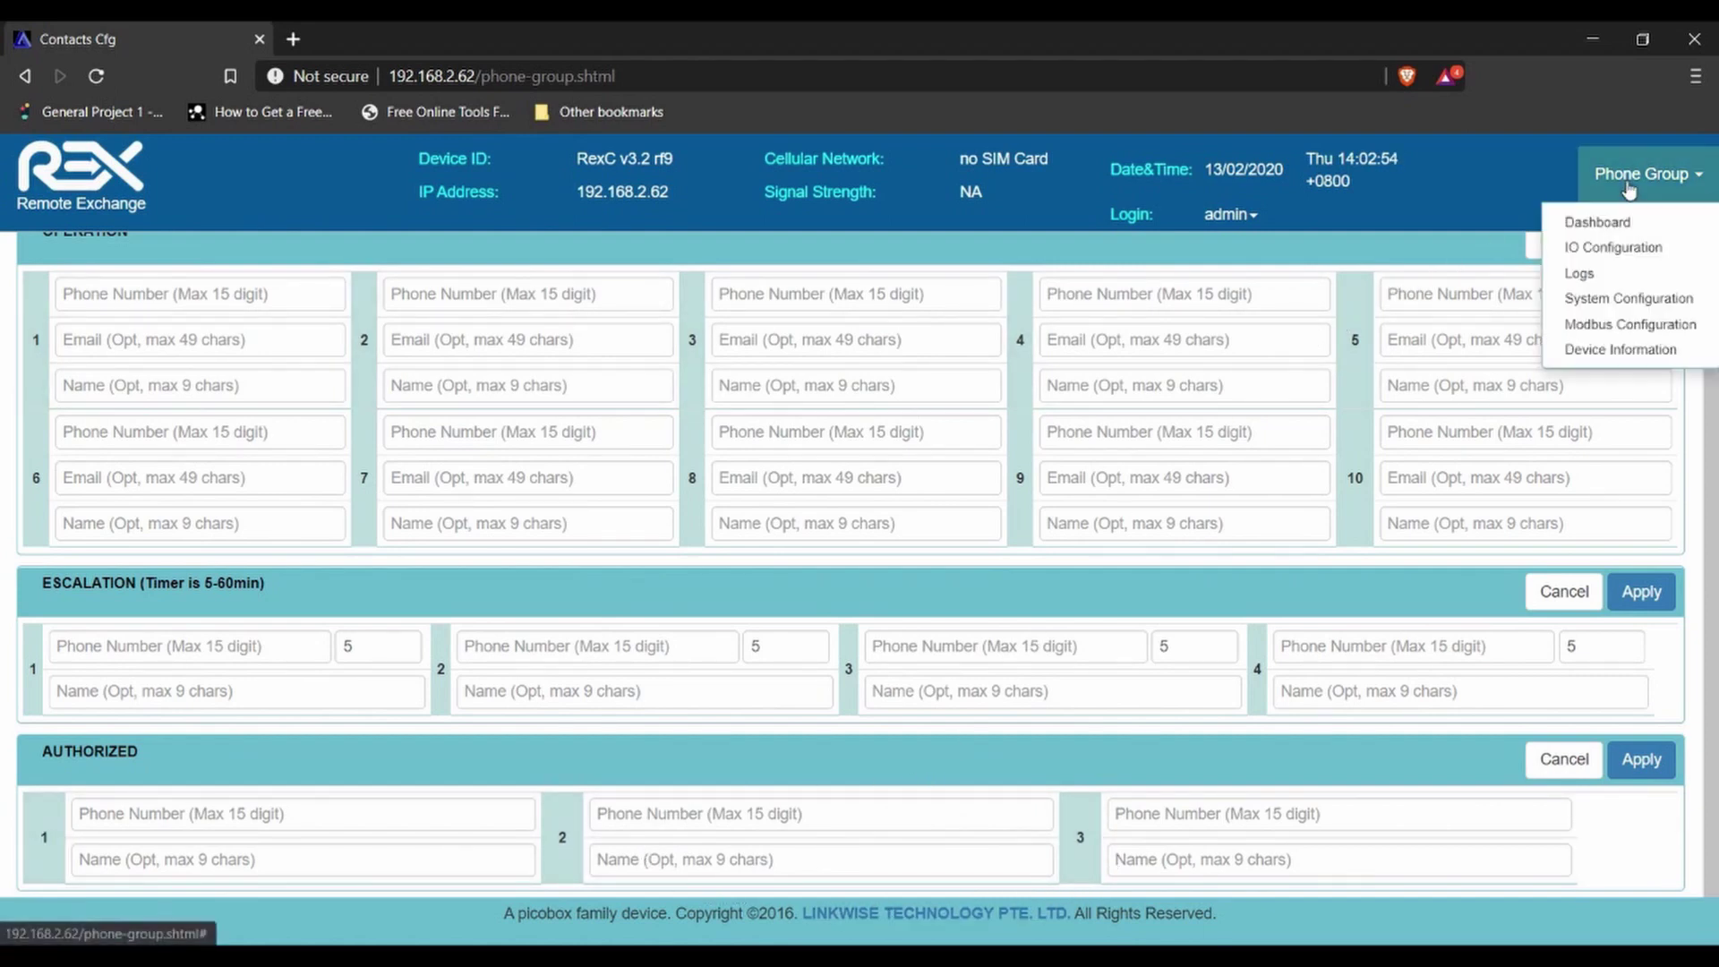
- Open the Event Log page and review the empty All Logs table
click(1580, 274)
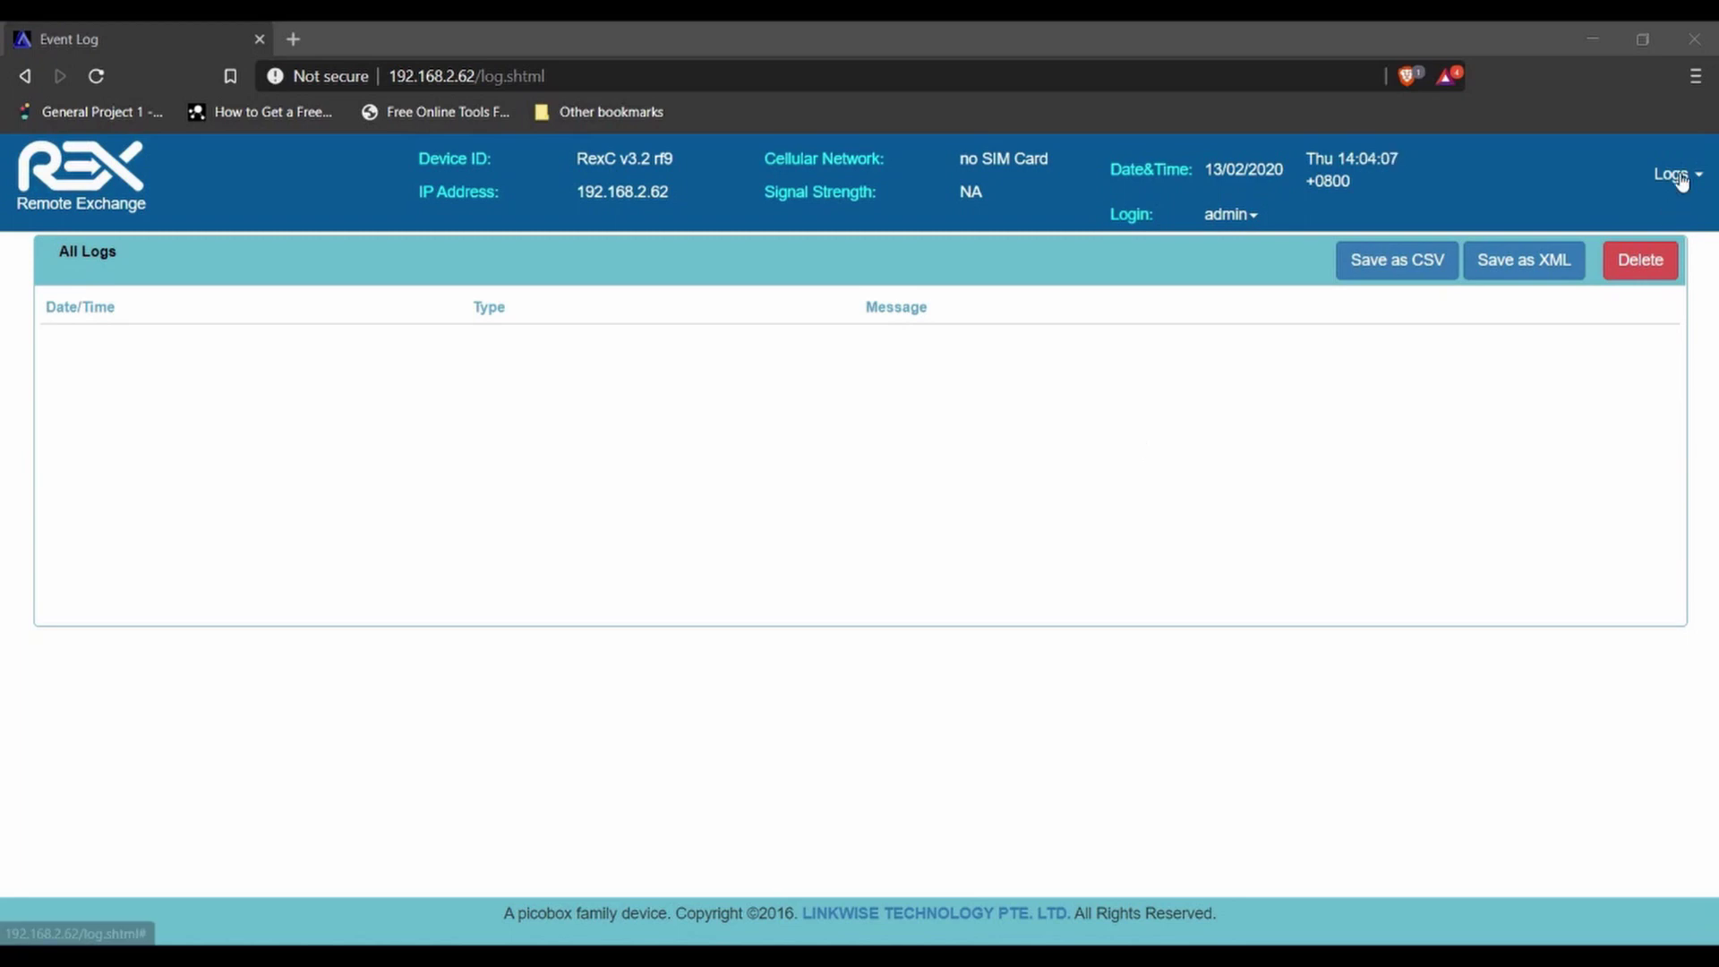
click(1672, 173)
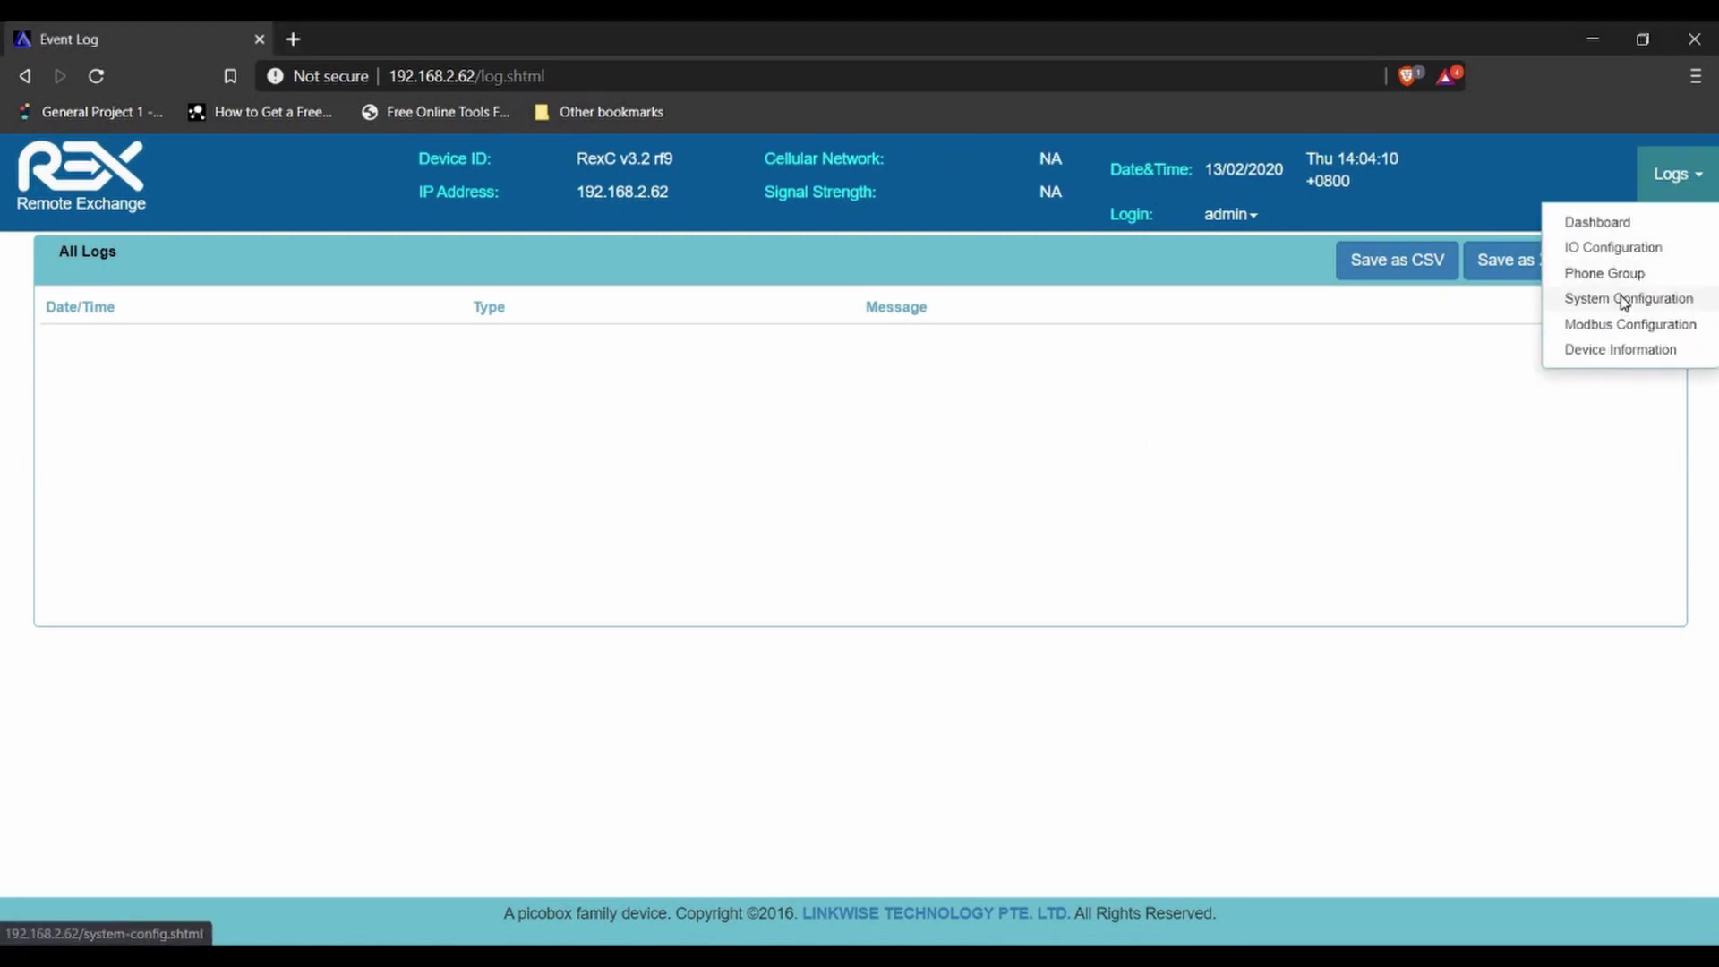
- Open System Configuration and scroll through its settings down to the FW Update section
click(1625, 300)
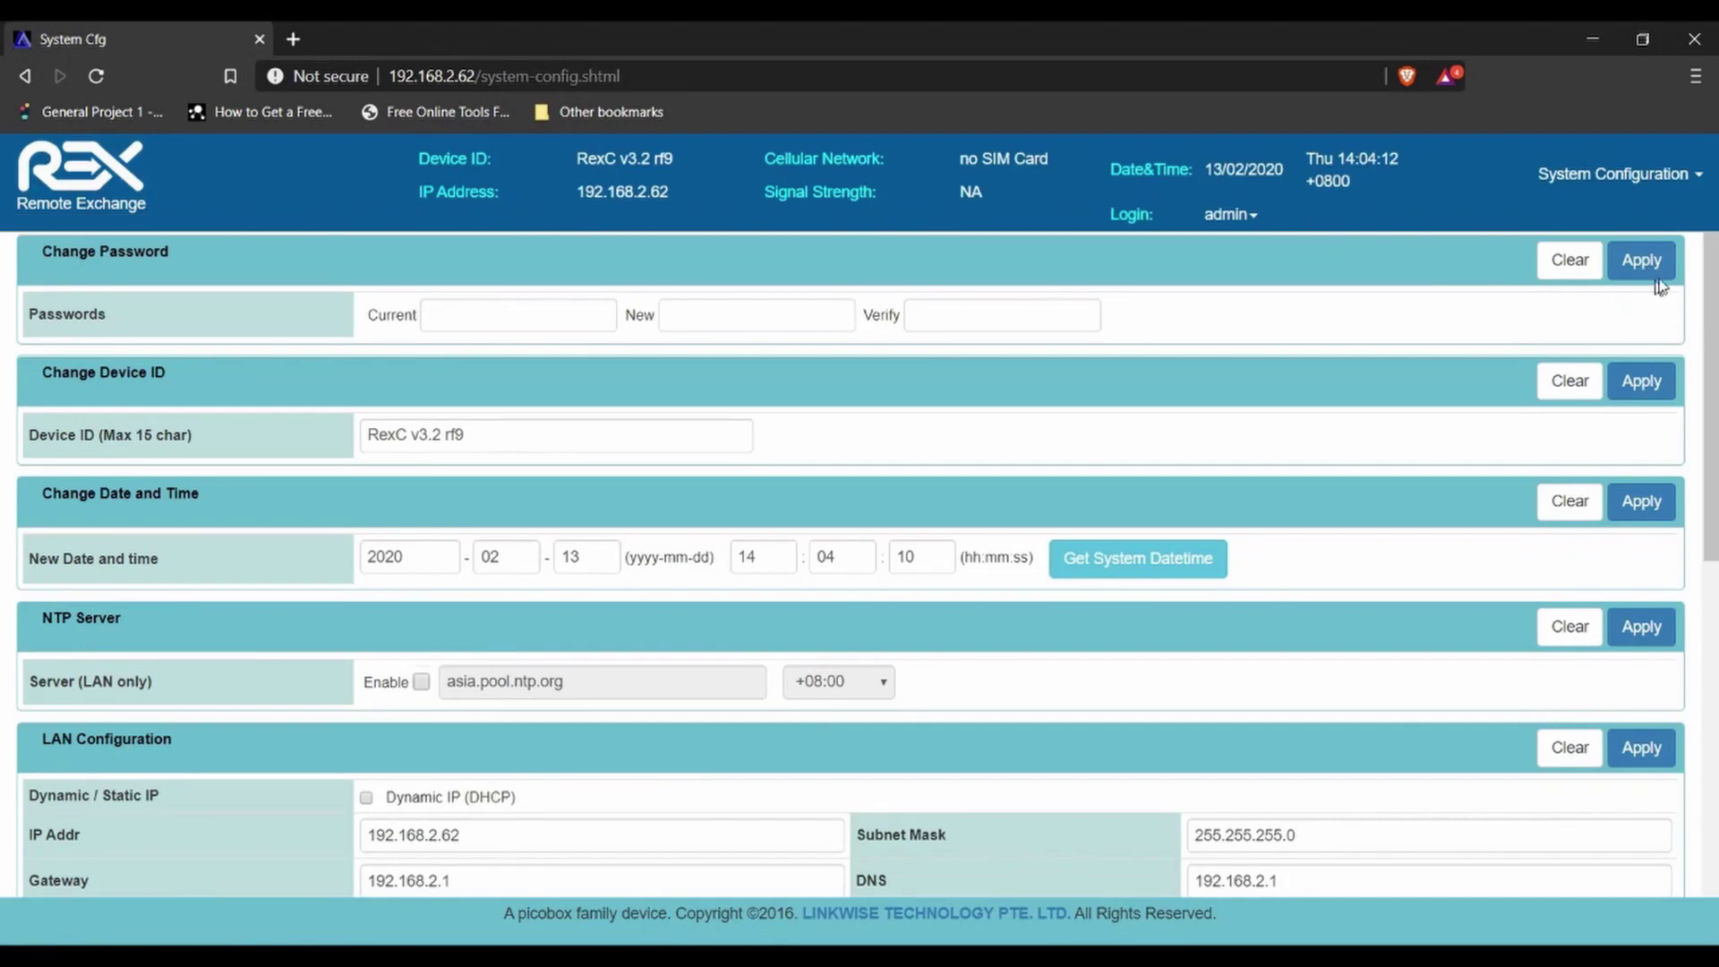
drag(1710, 289, 1698, 851)
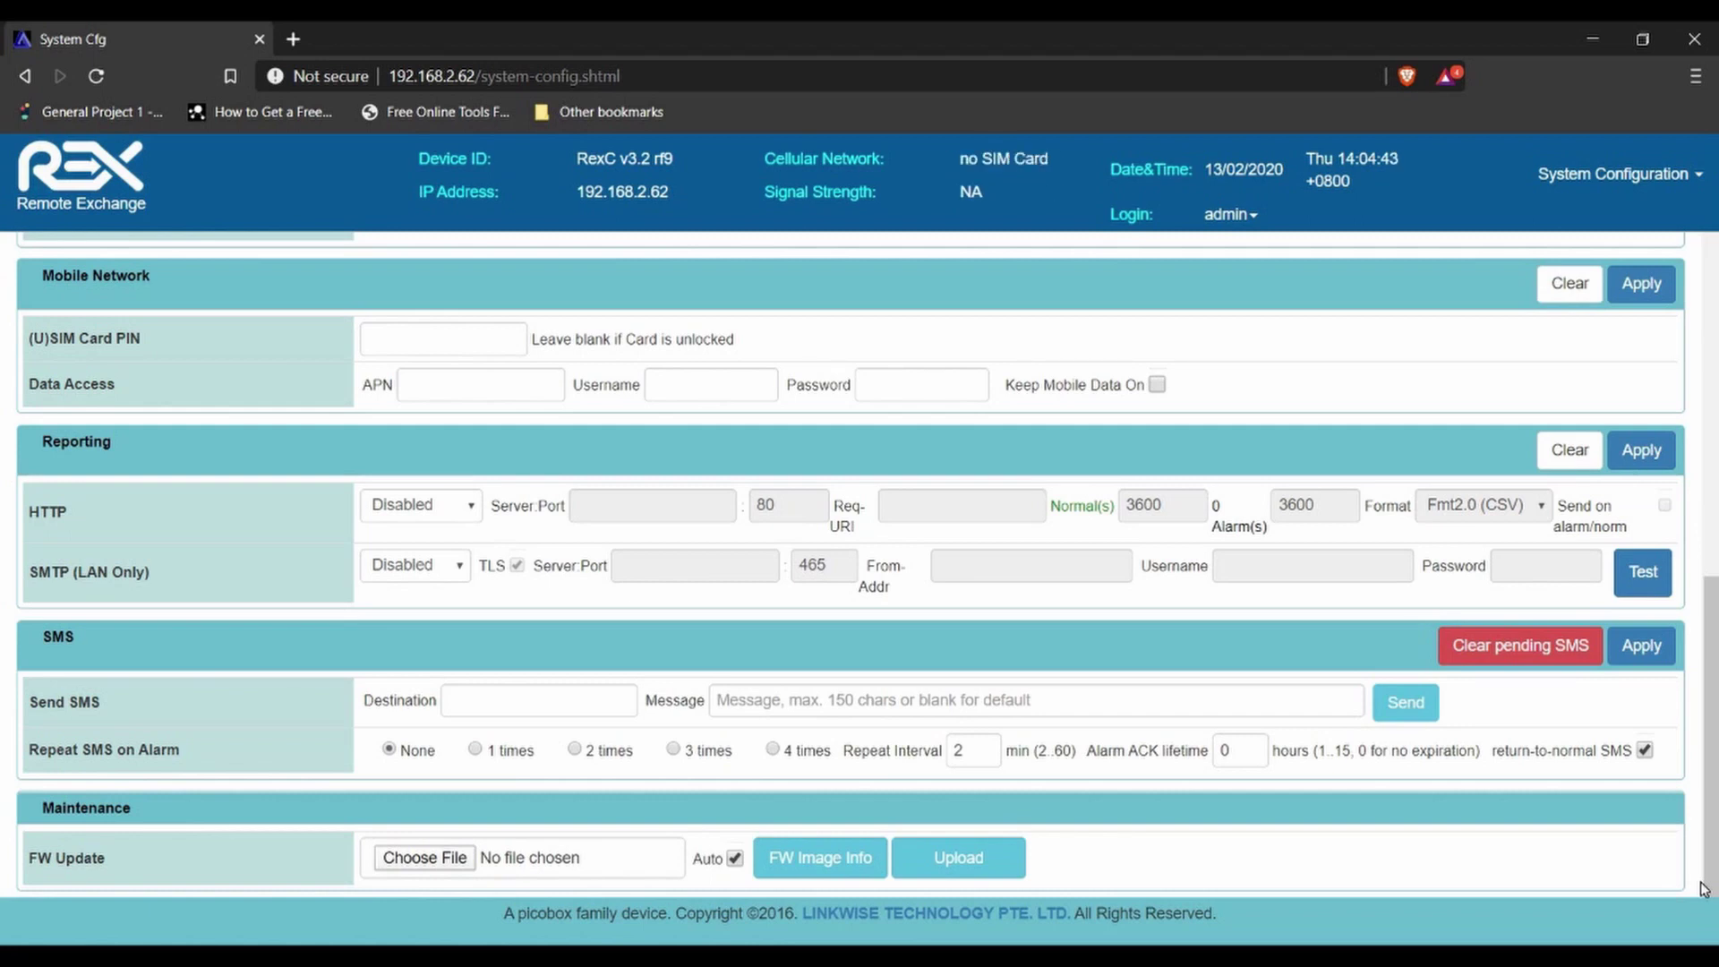
click(1612, 174)
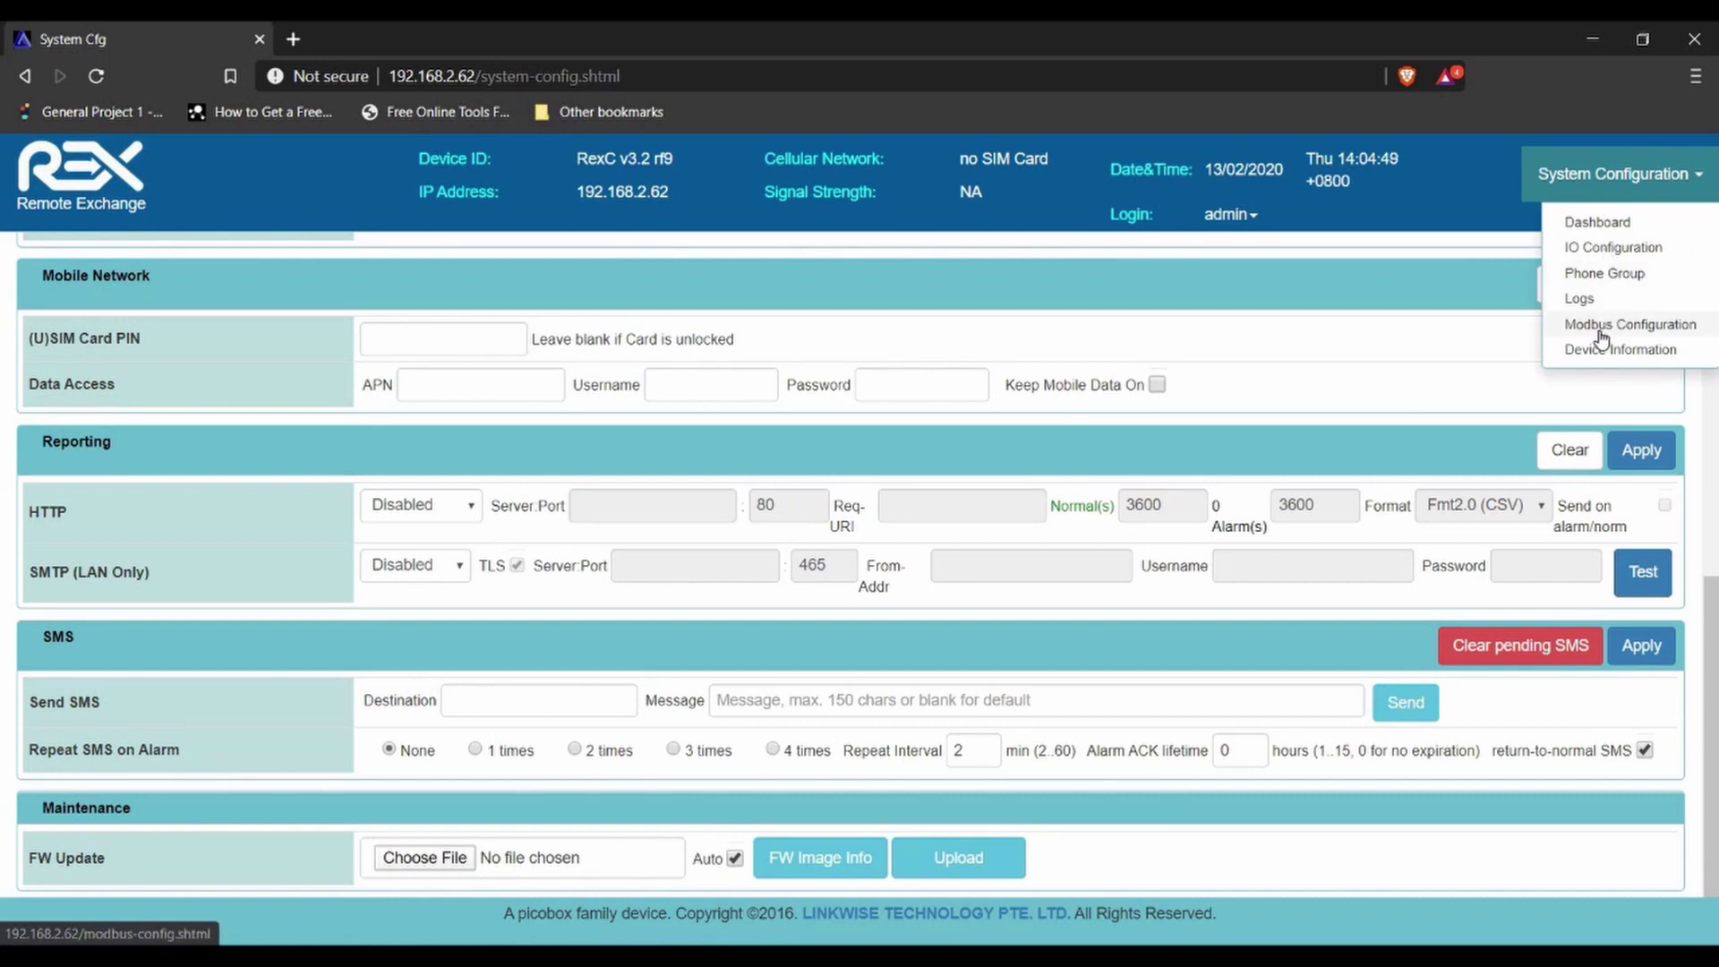
- On the Modbus Configuration page, add device 16Di with Device ID 1
click(1602, 326)
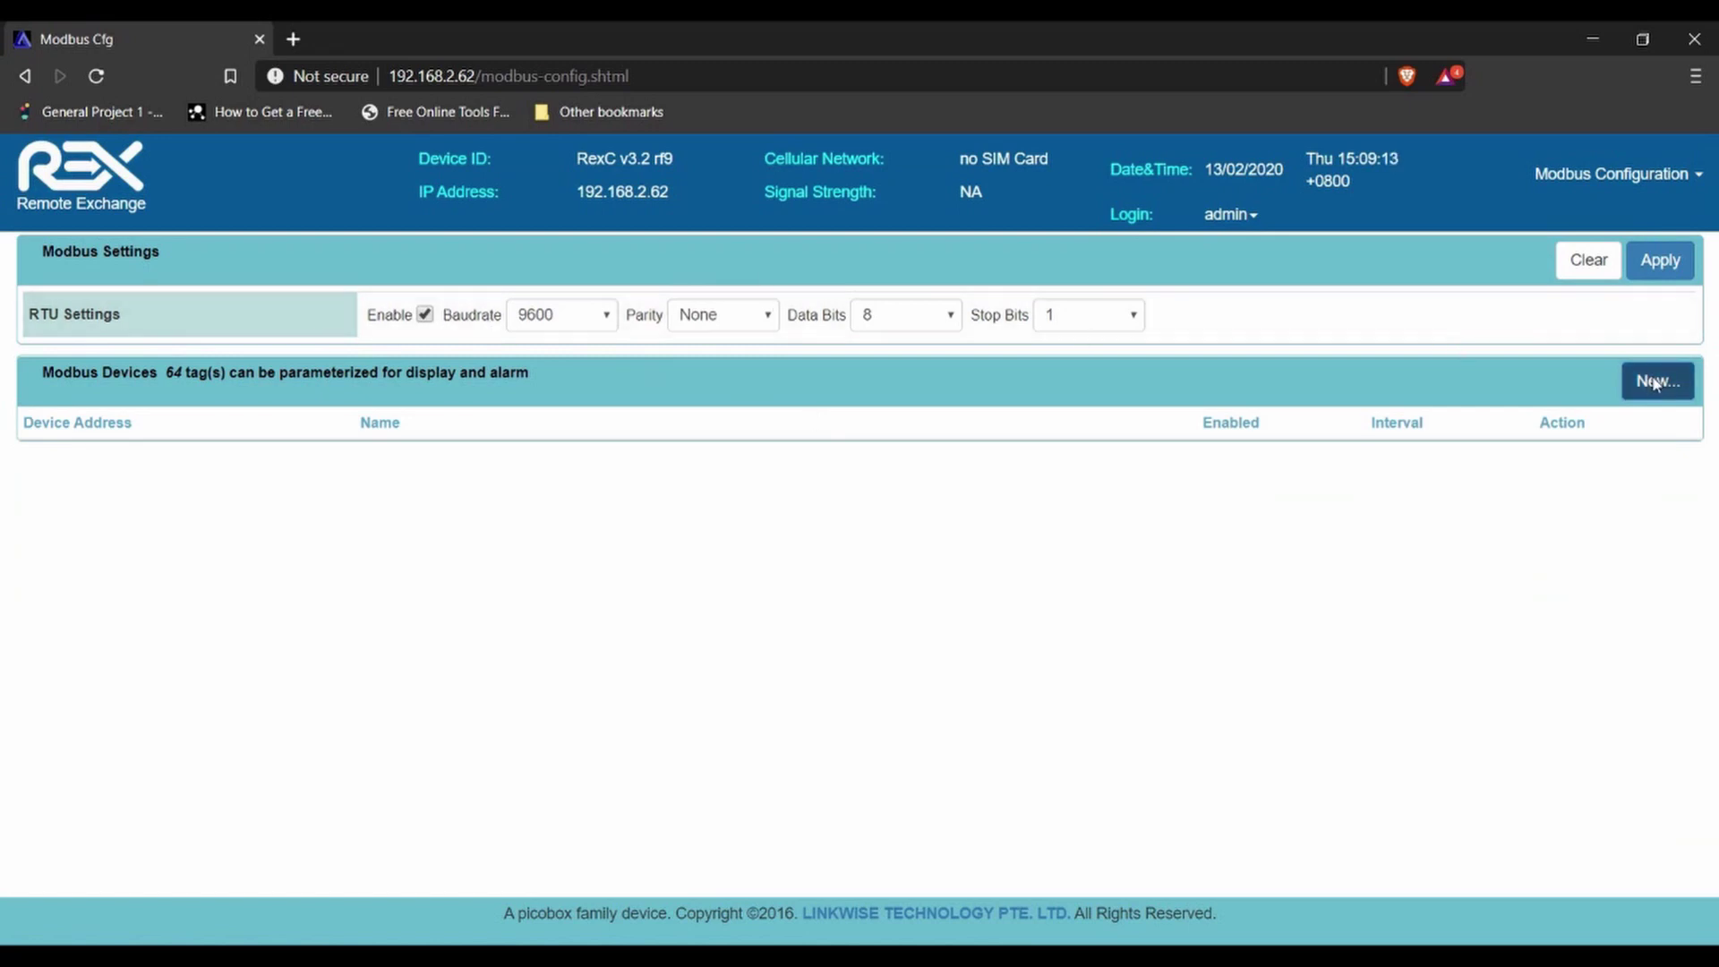
click(1658, 380)
click(608, 269)
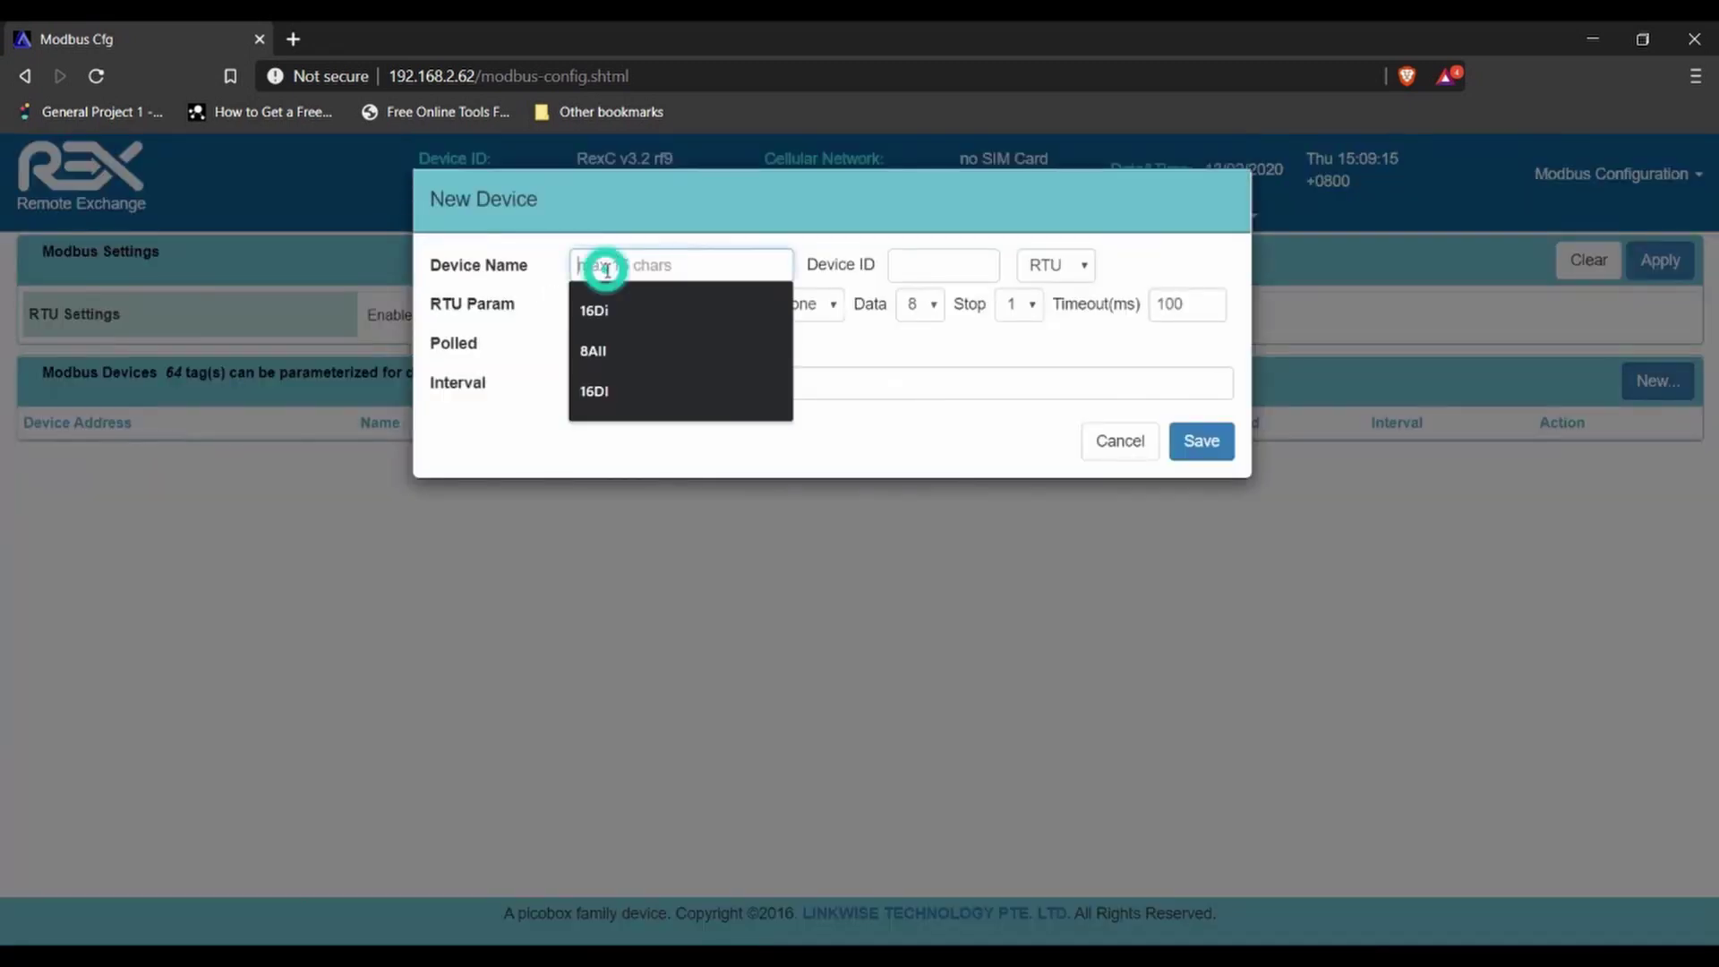
click(606, 314)
click(910, 269)
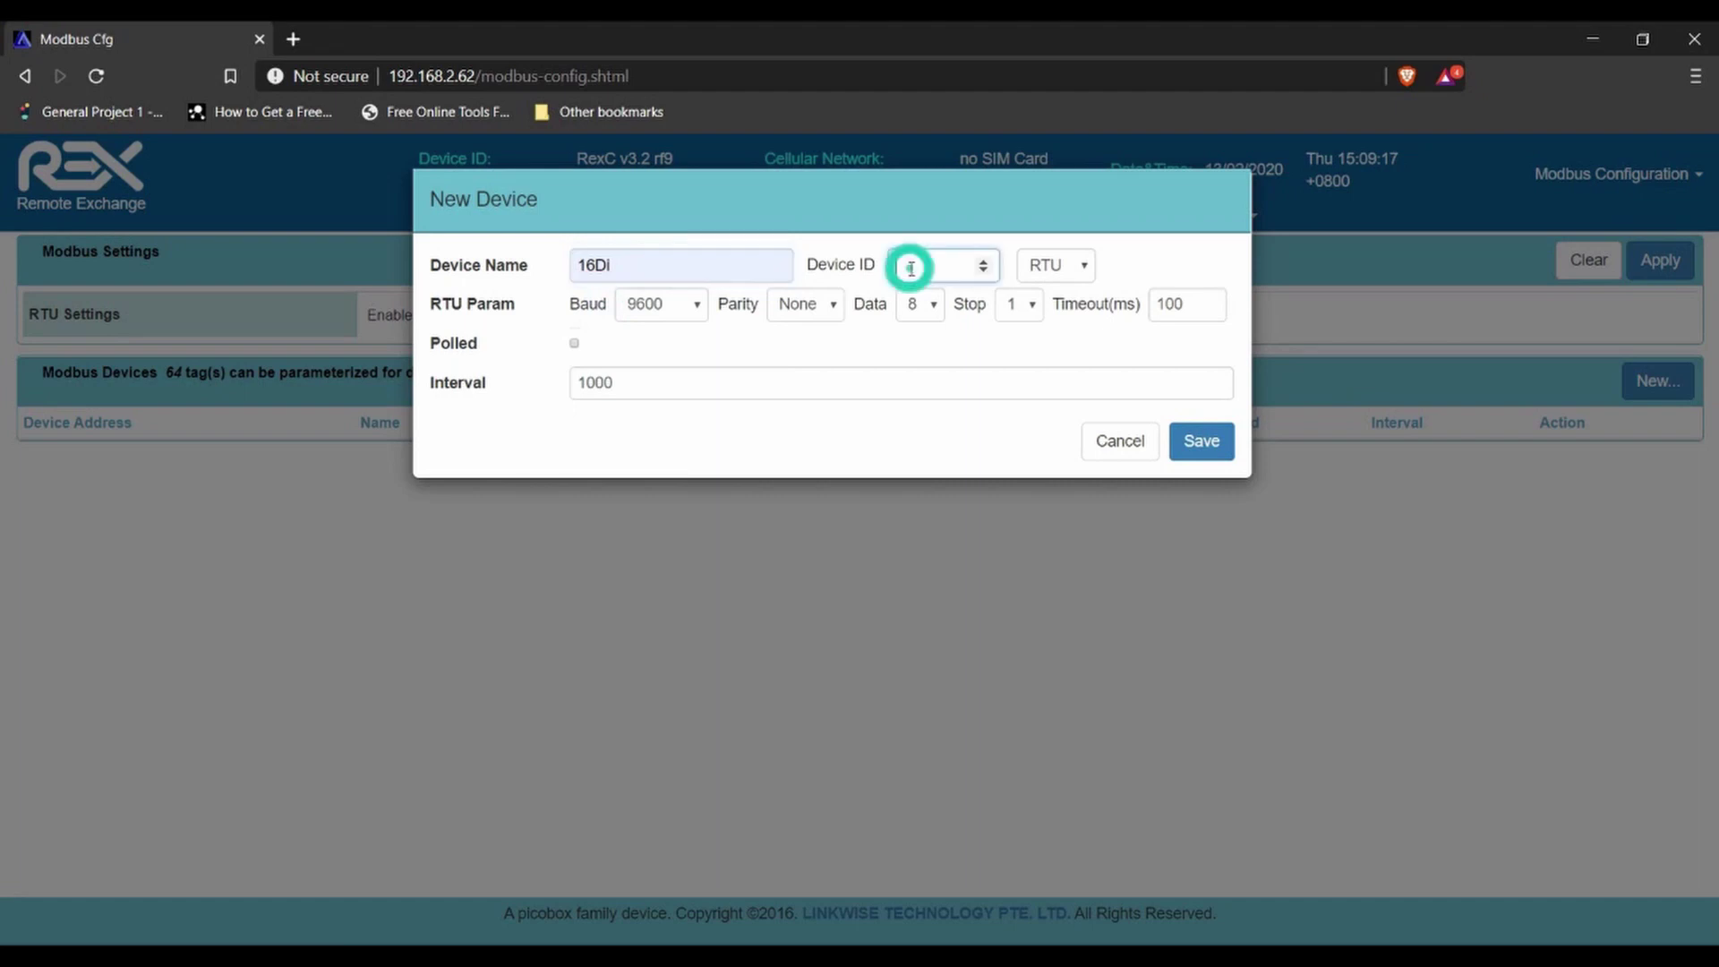
text(1)
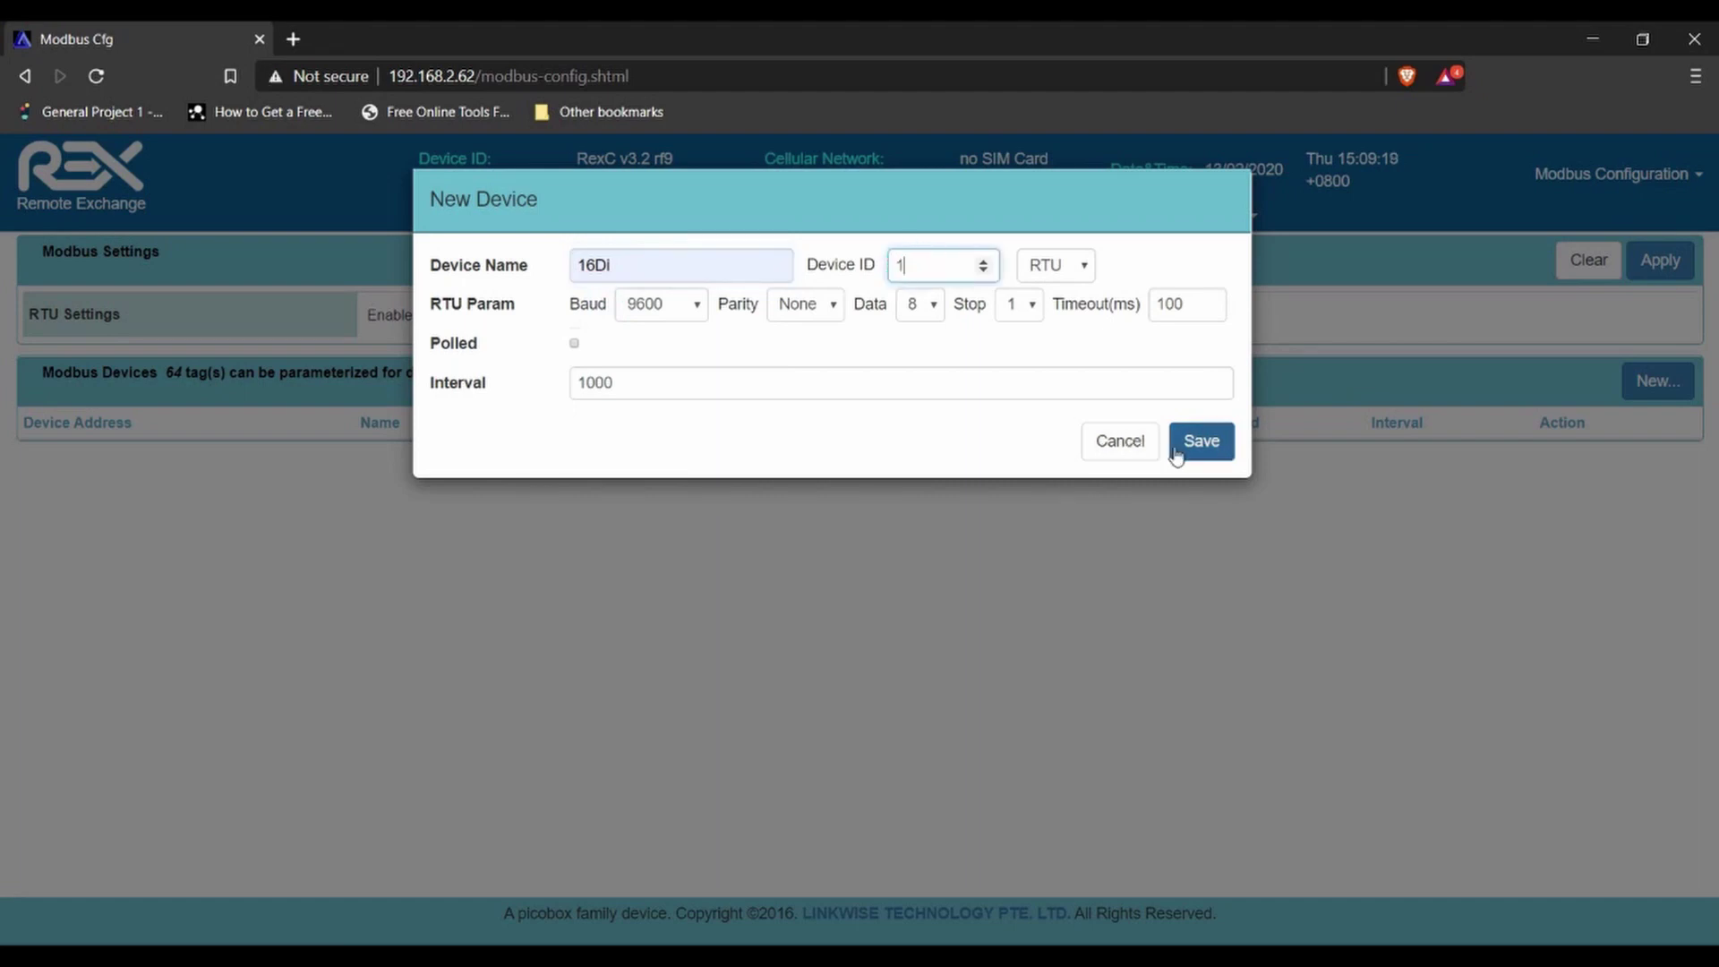
click(1180, 452)
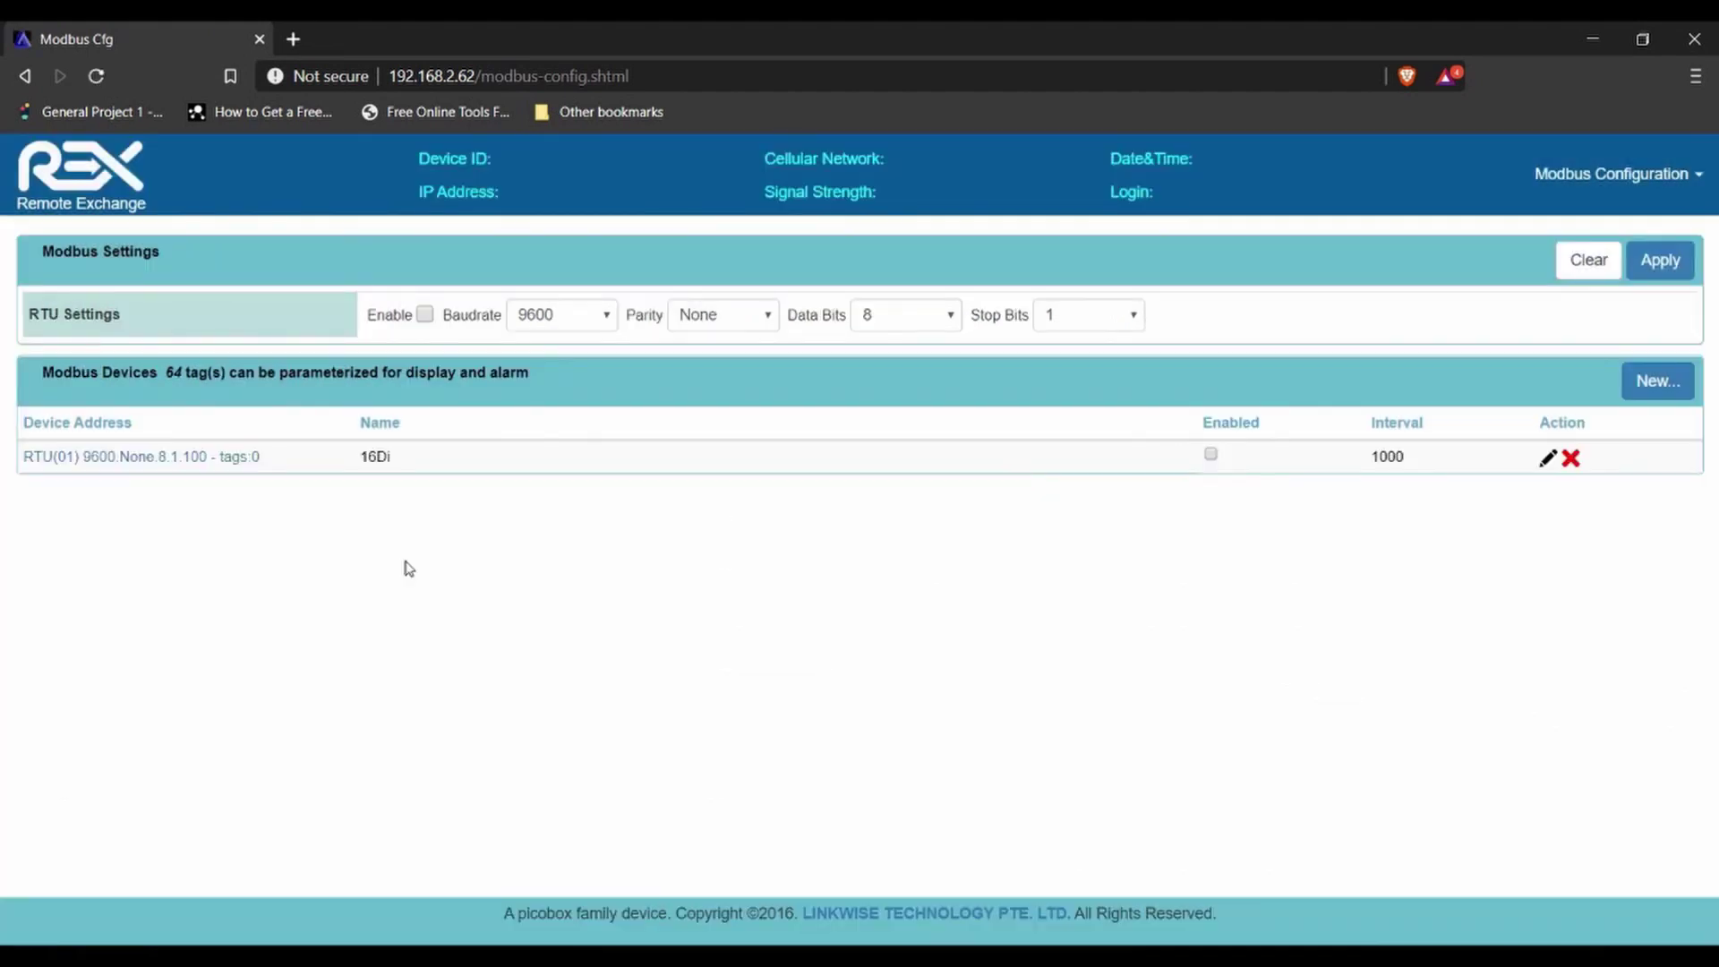
- Add tag 'water leak 1' at address 1, type Bit, to device 16Di
click(169, 457)
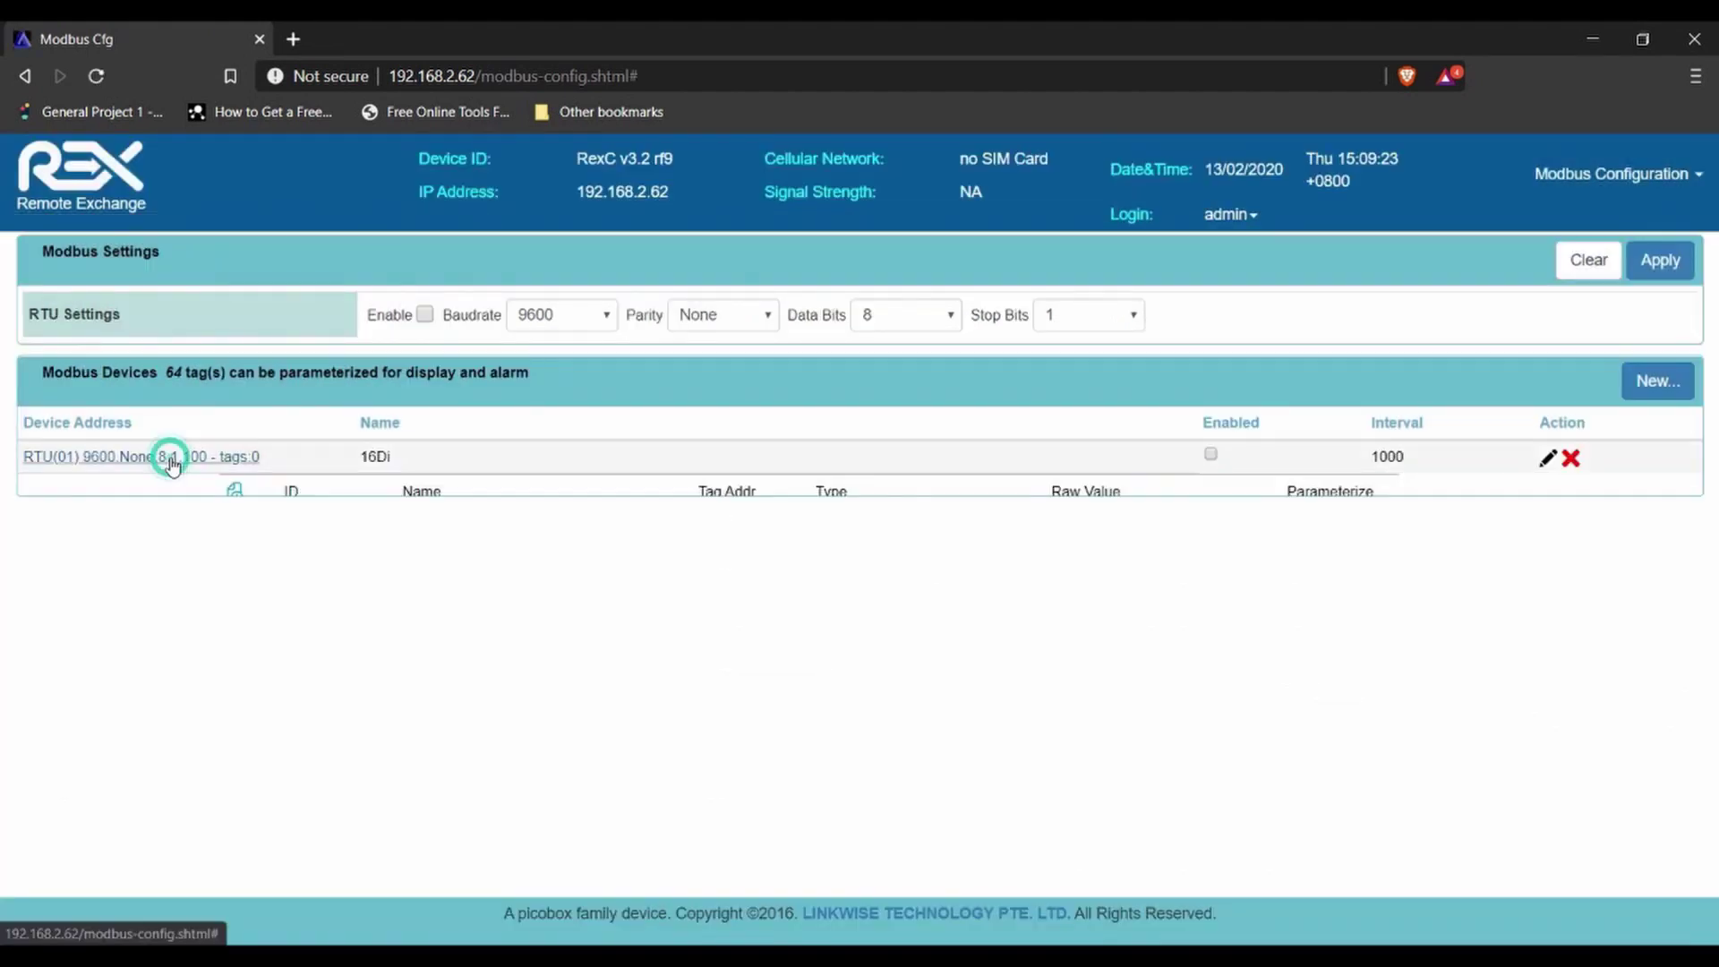
click(235, 492)
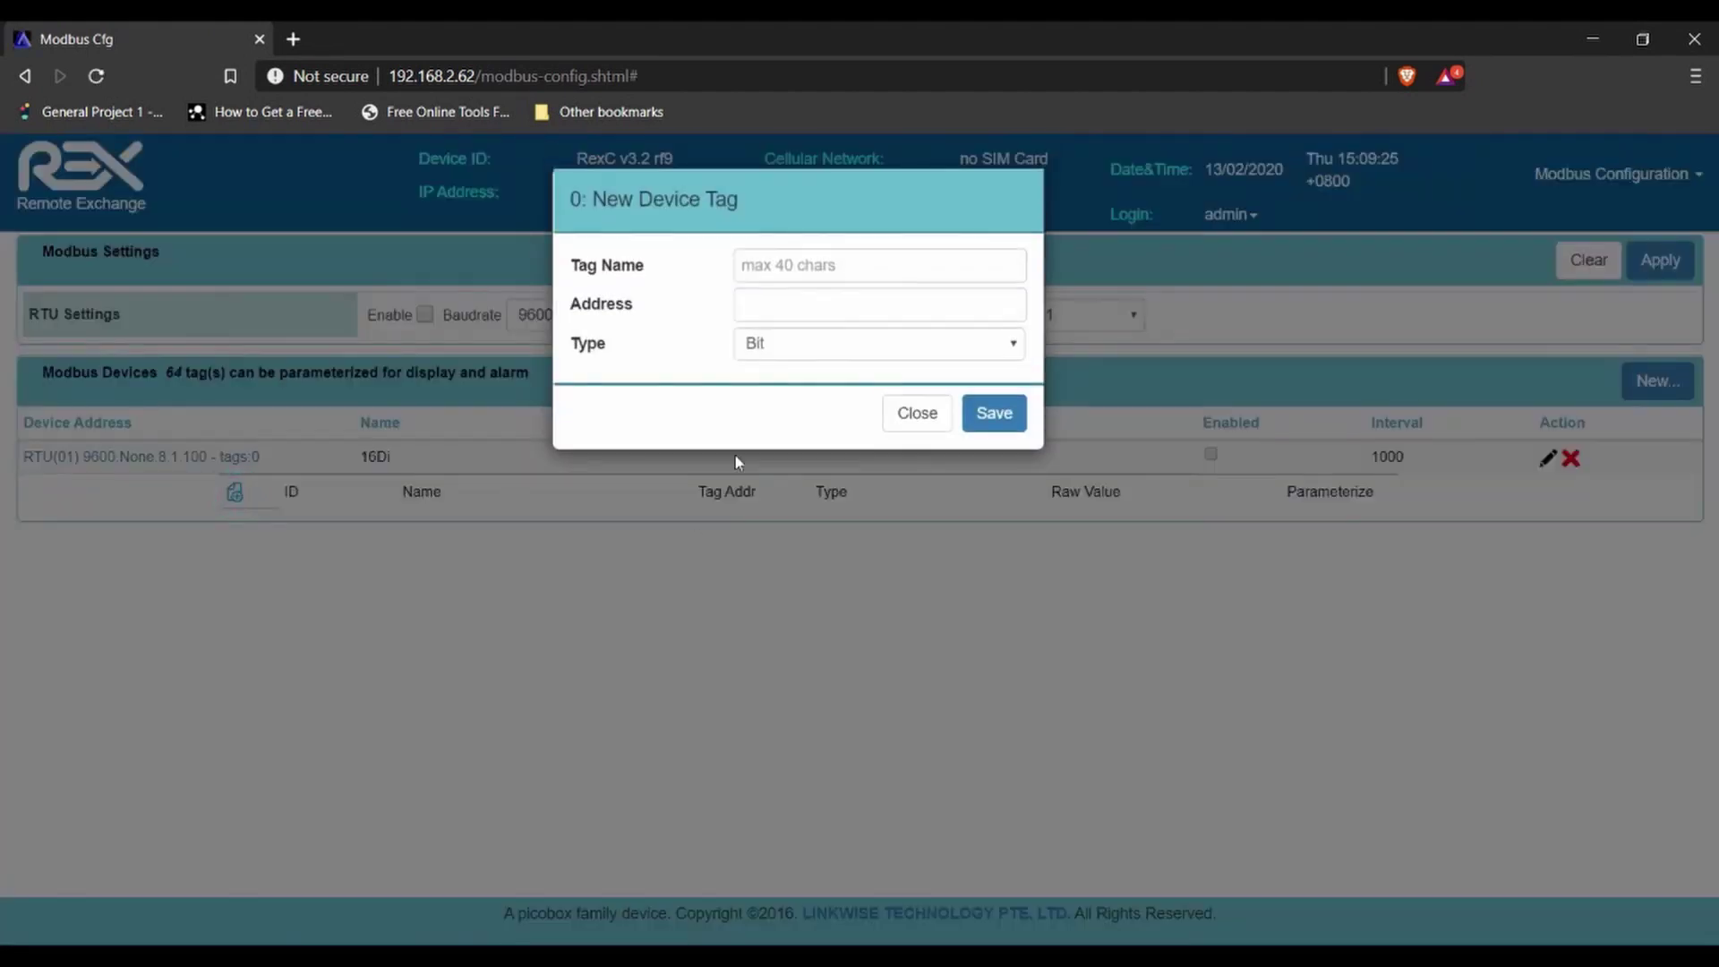
click(825, 265)
click(825, 349)
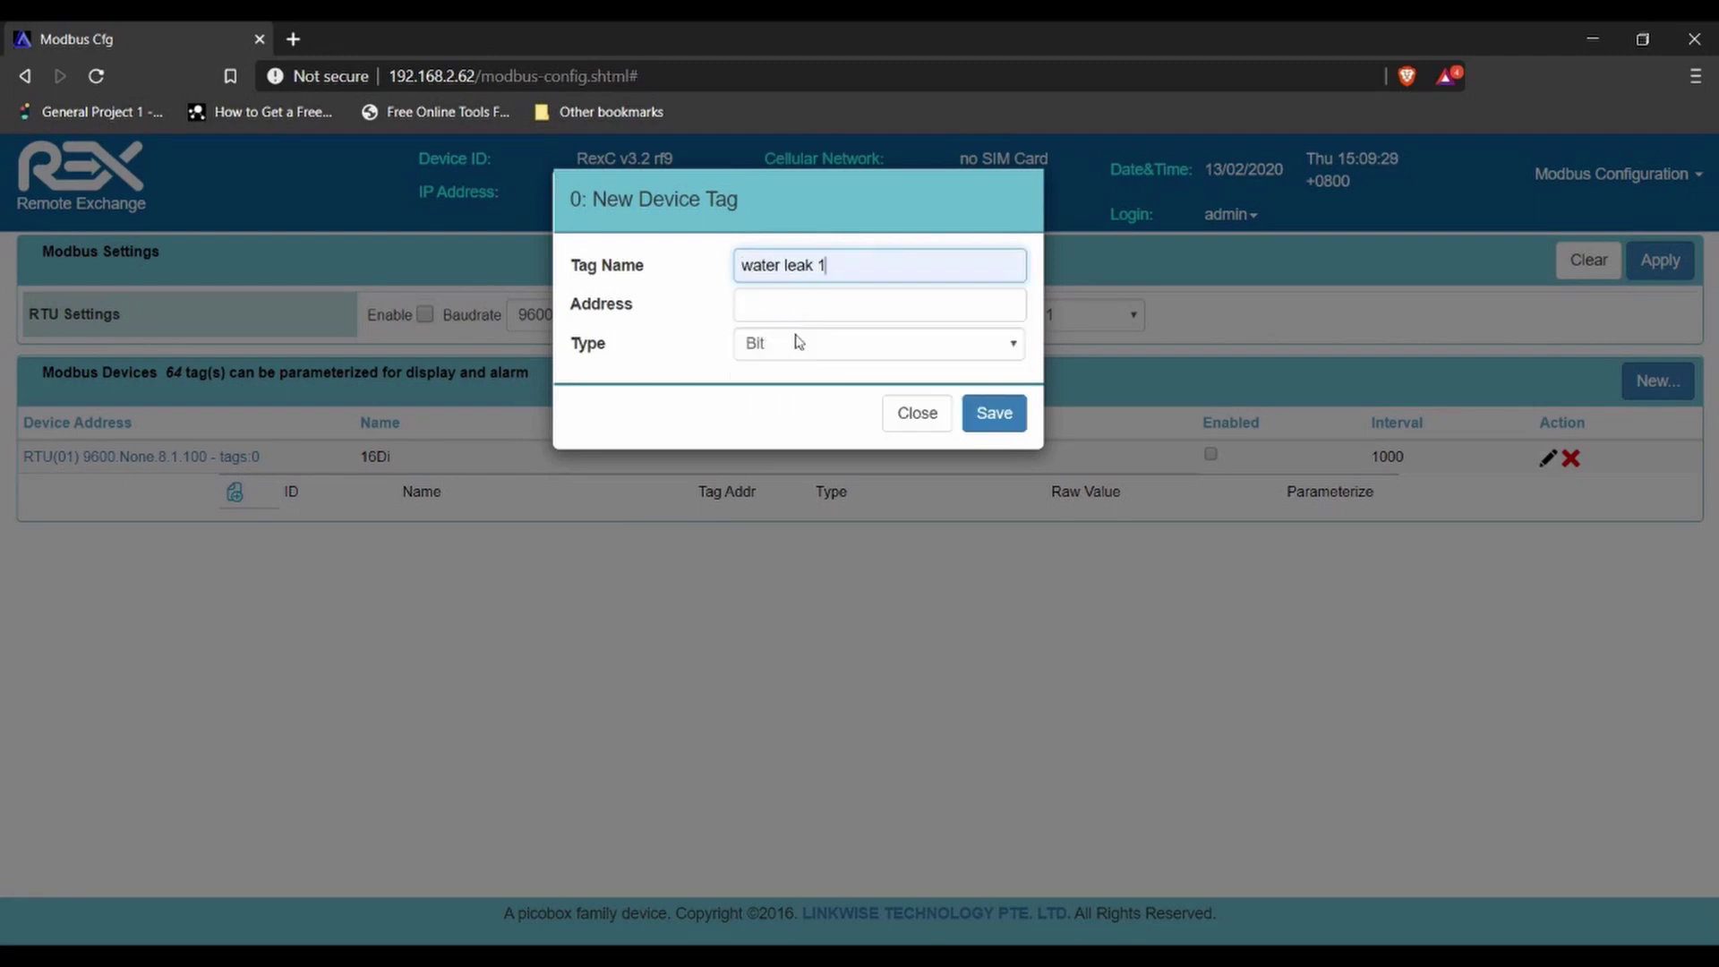
click(820, 298)
text(1)
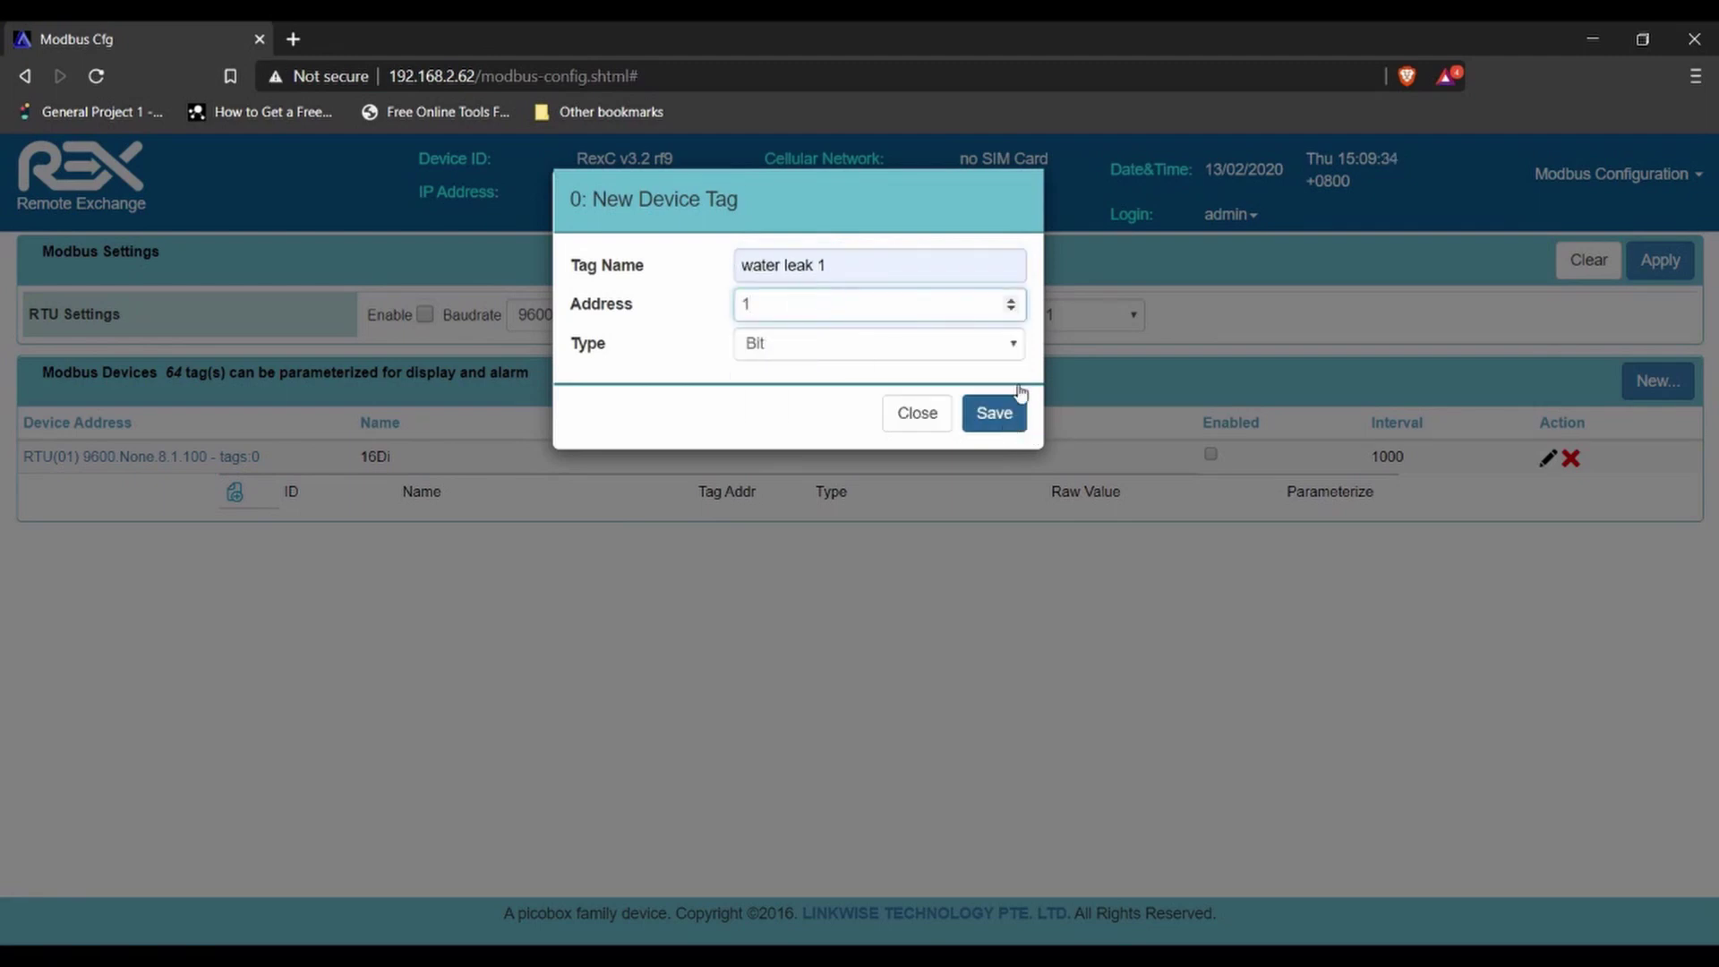
click(1013, 345)
click(1013, 345)
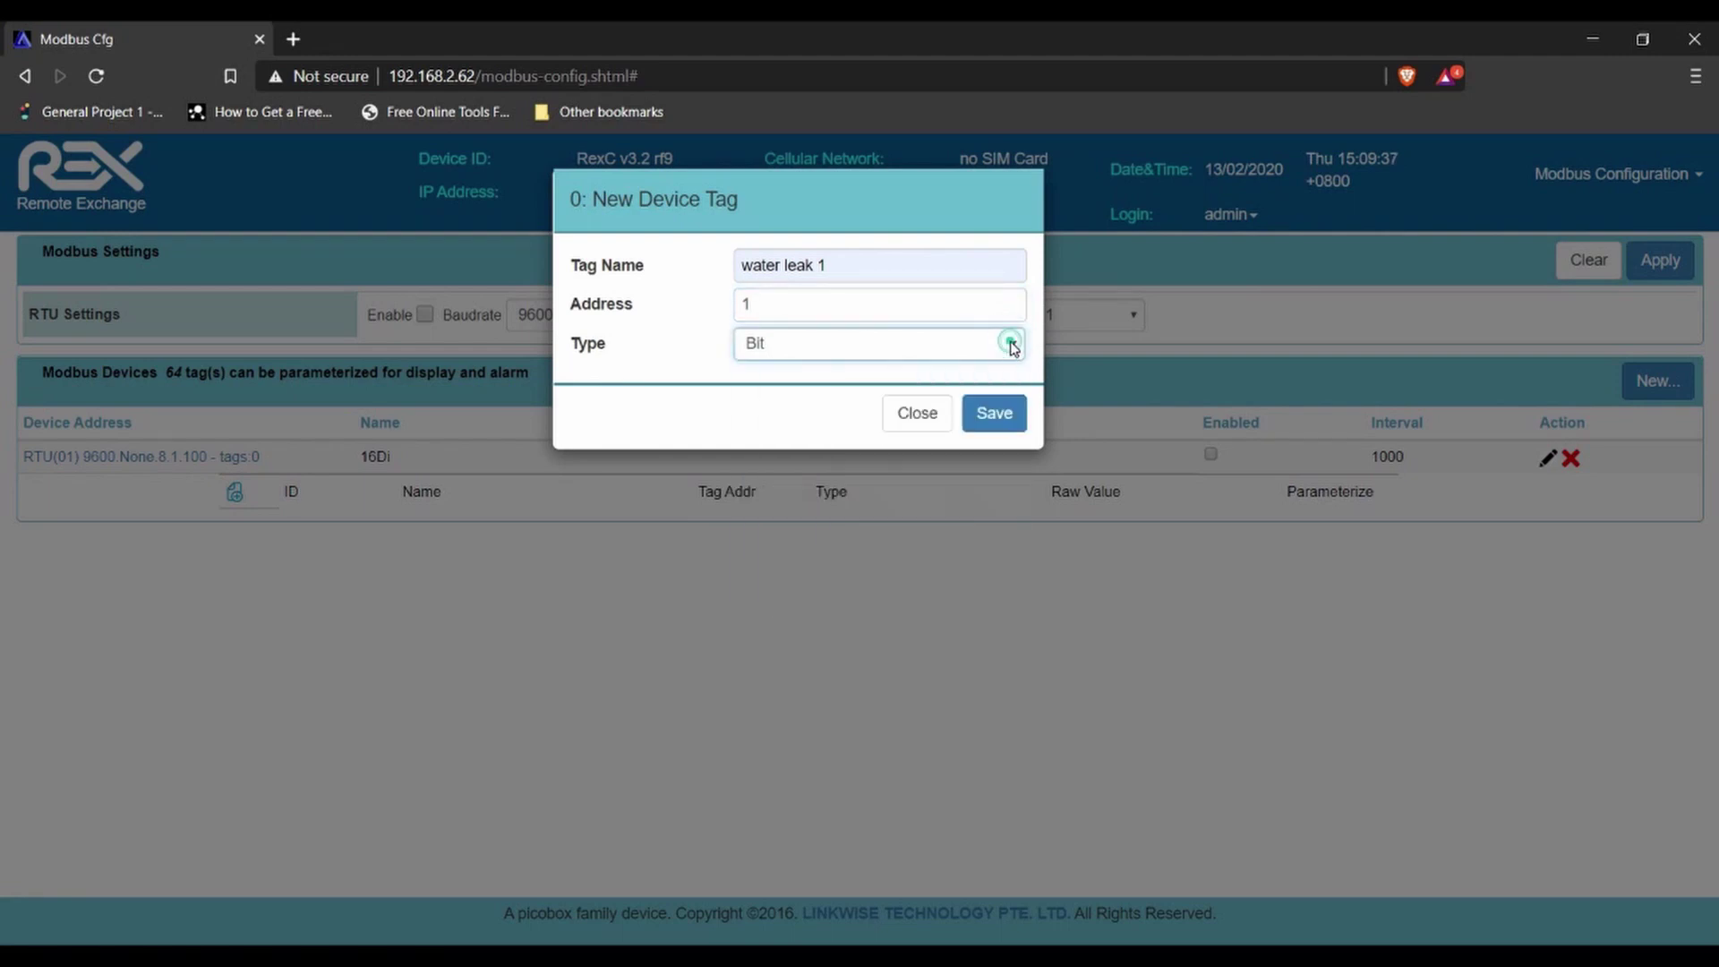
click(994, 413)
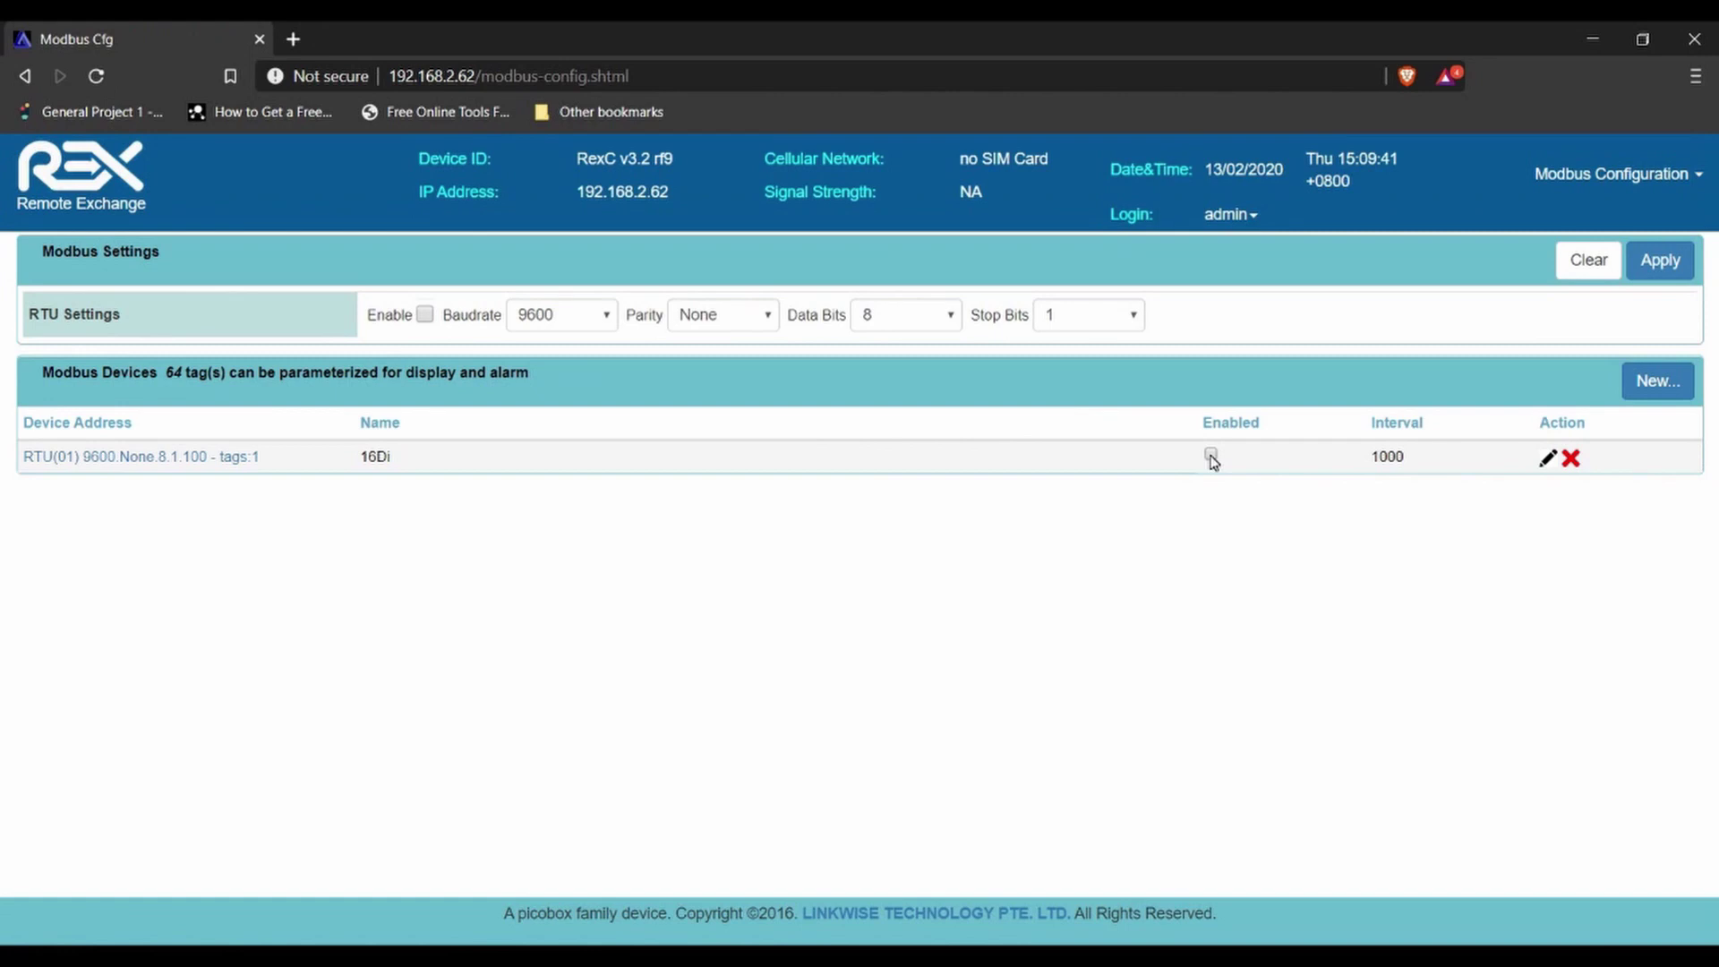
- Enable device 16Di and parameterize its 'water leak 1' tag, confirming the success alert
click(1211, 457)
click(209, 456)
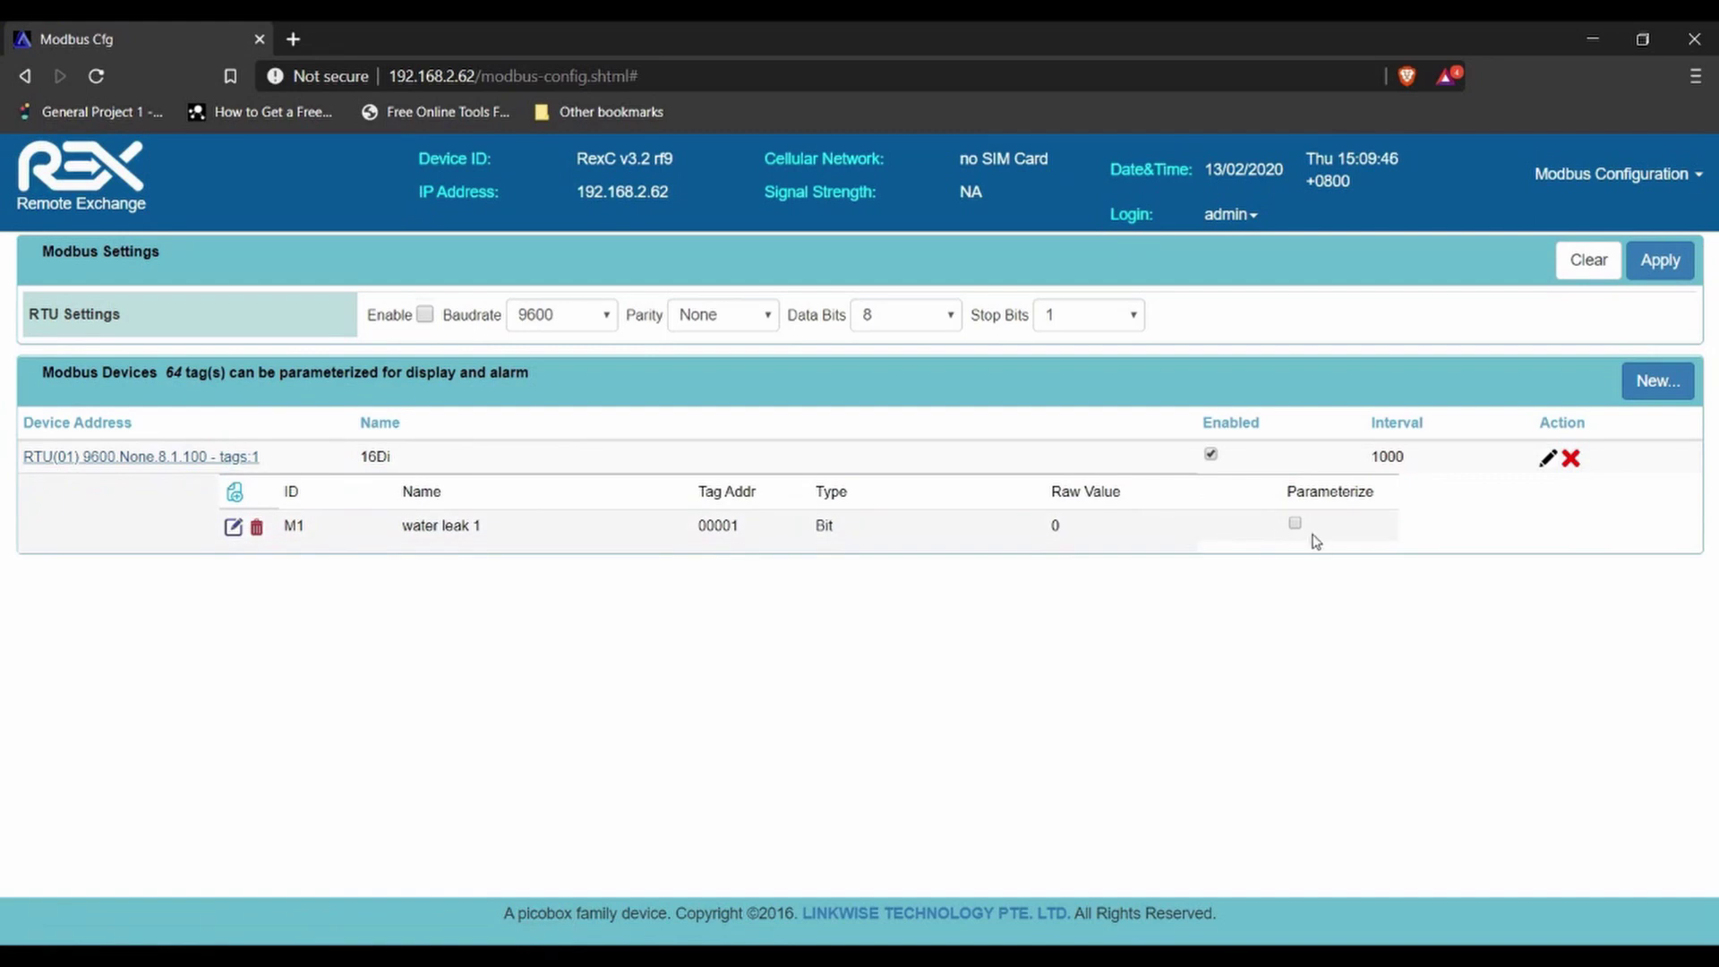
click(1295, 524)
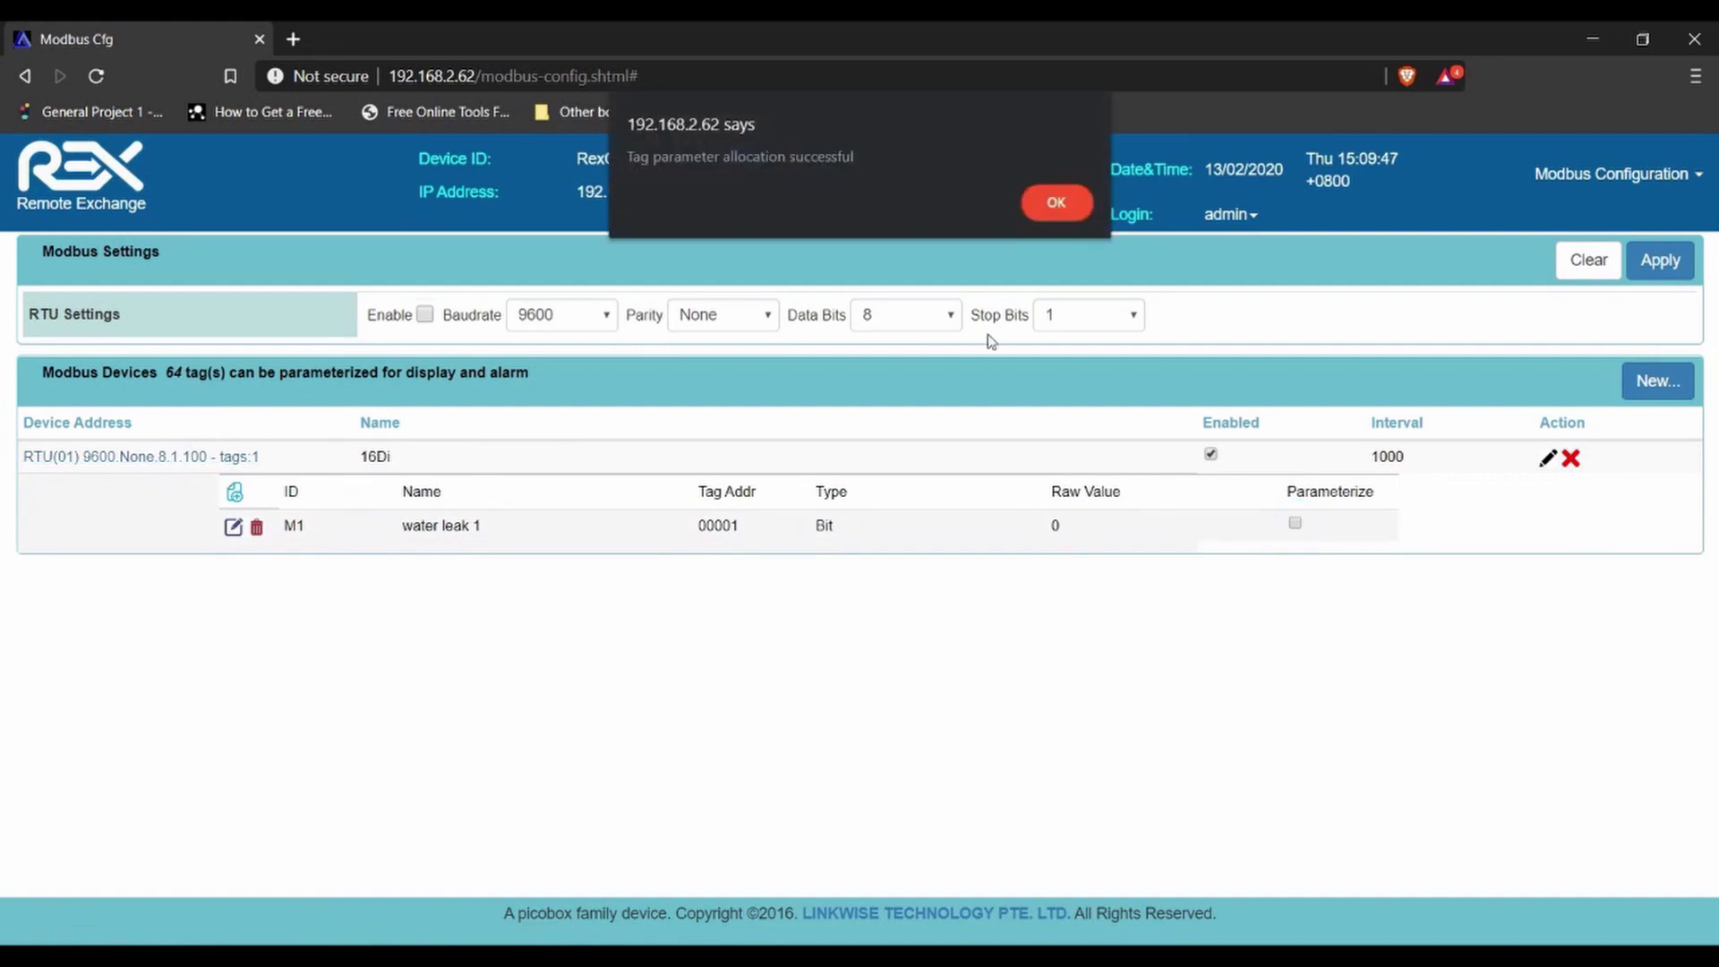
click(1050, 202)
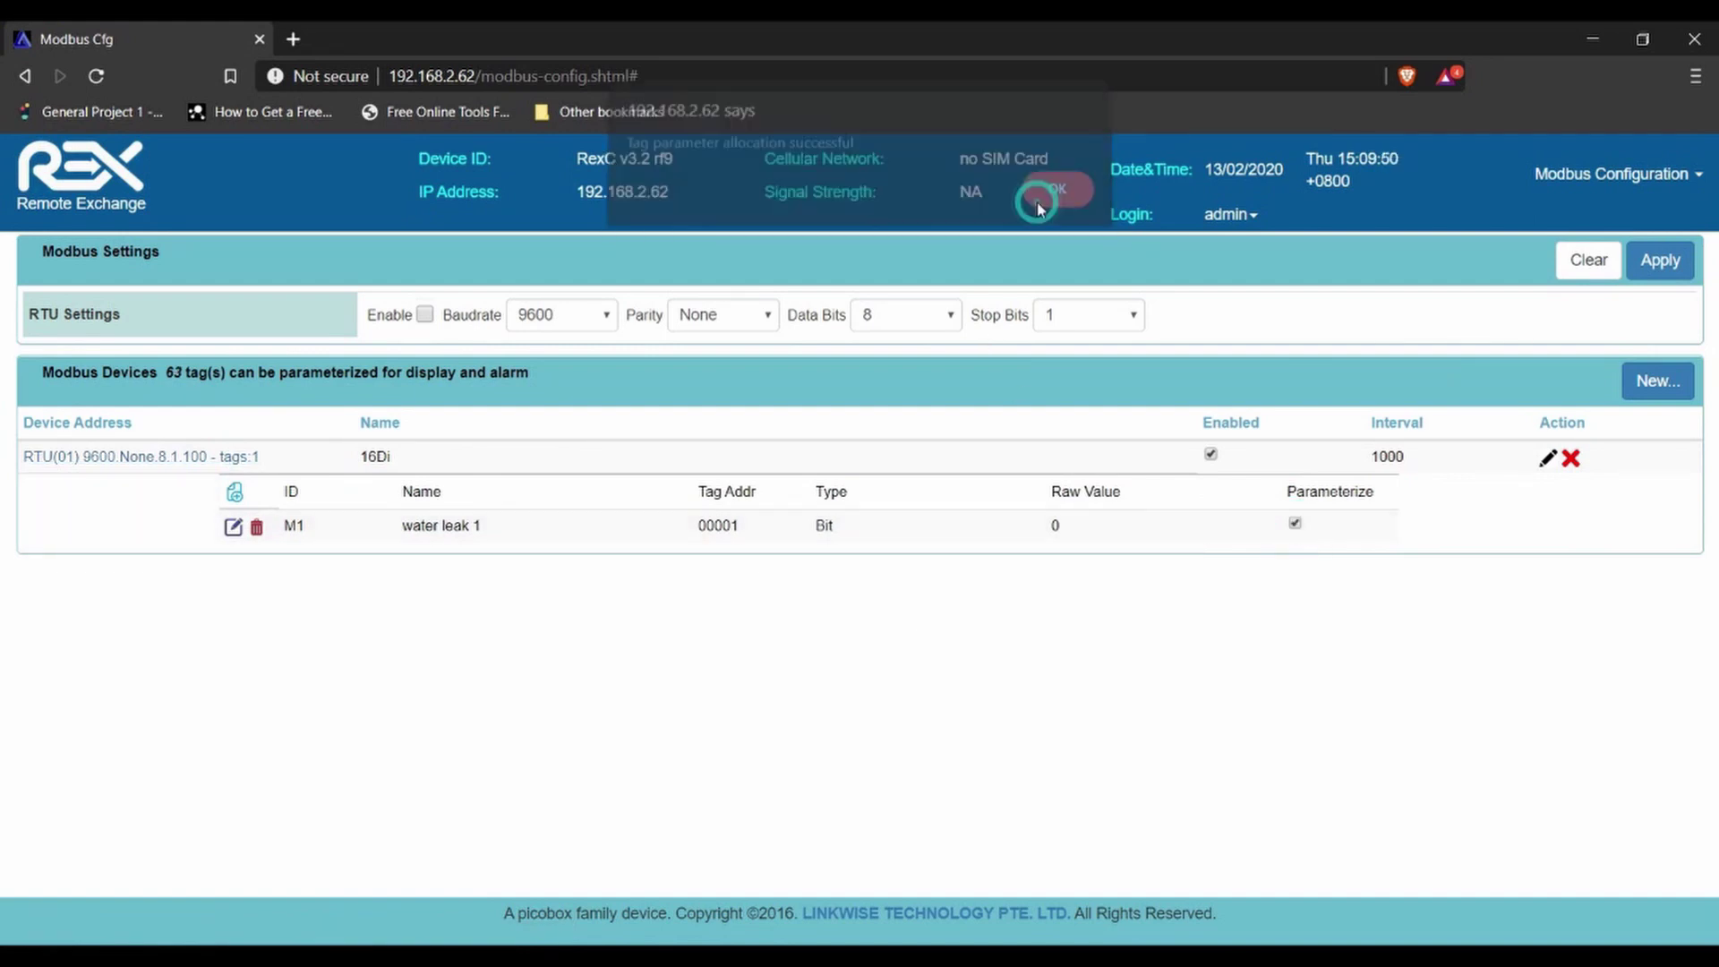
- Show the Device Information window with the unit, cellular network and LAN details
click(1671, 174)
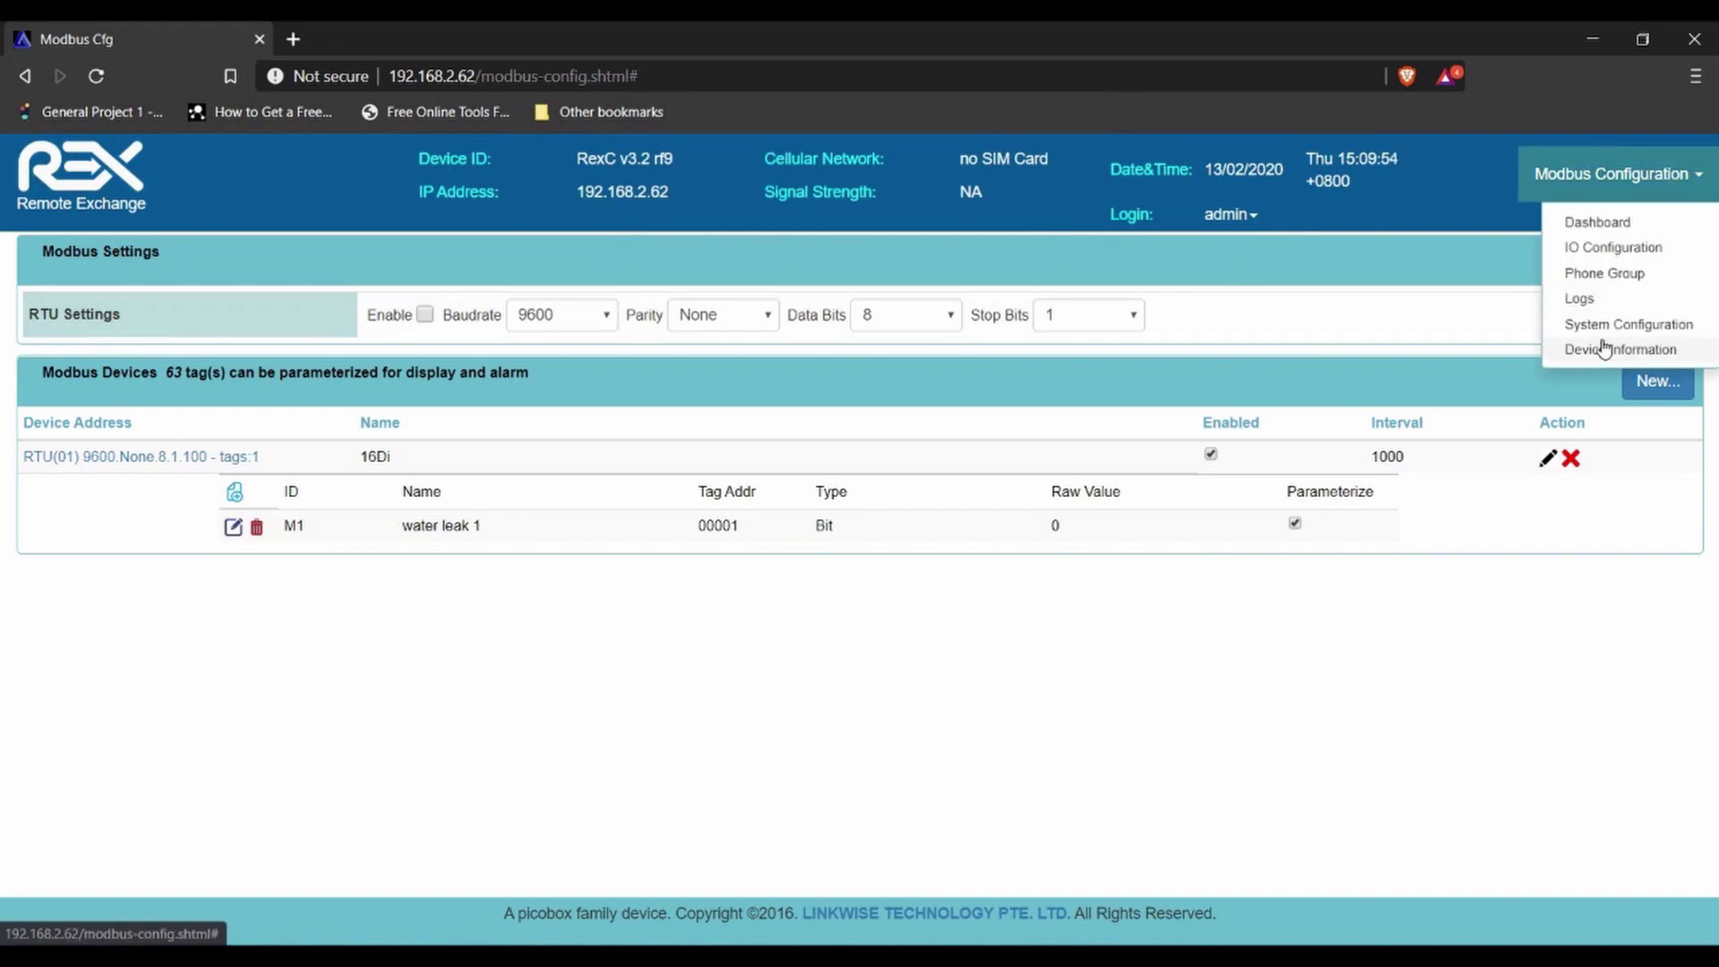
click(1604, 348)
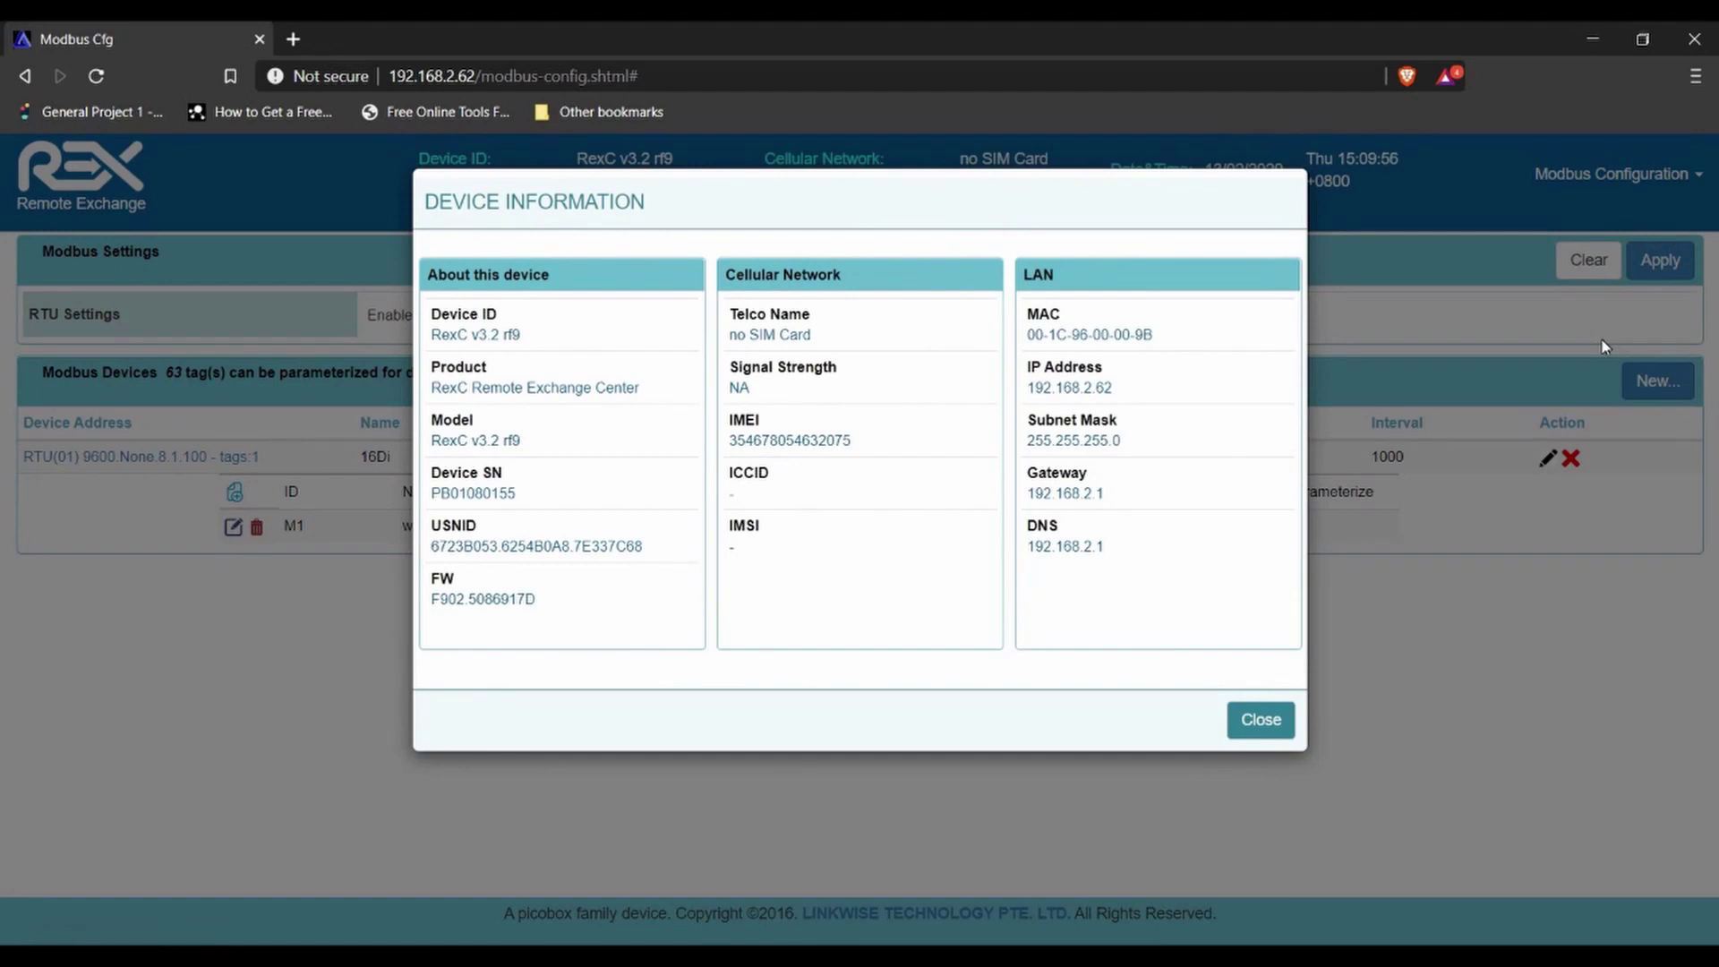